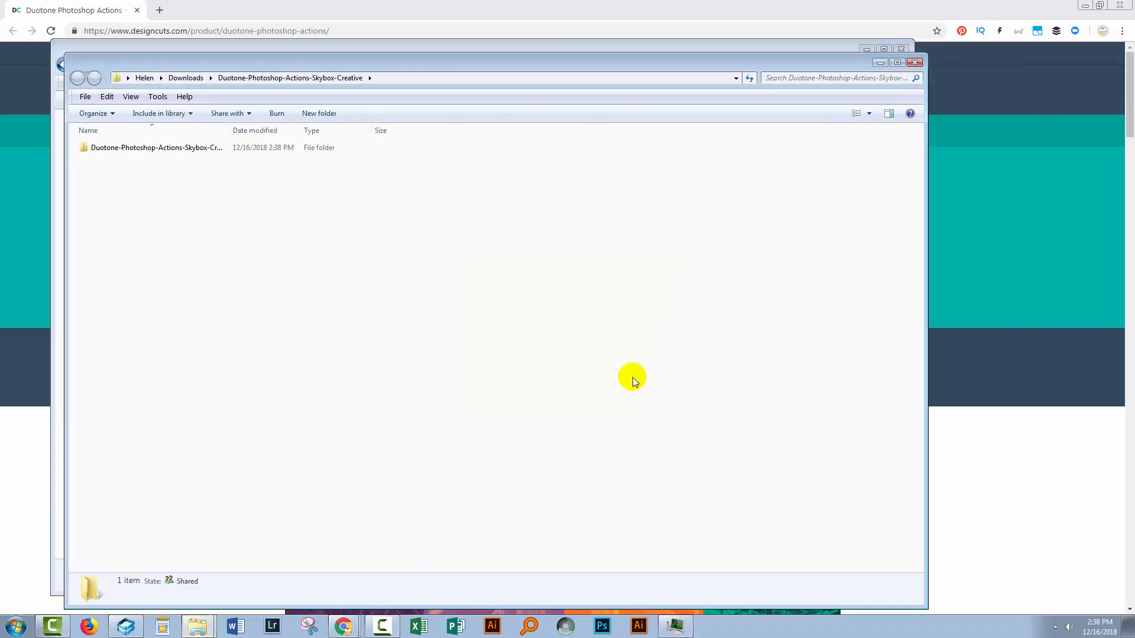
- Close the zip archive window and reposition the extracted Duotone-Photoshop-Actions-Skybox-Creative folder window
drag(198, 61, 328, 71)
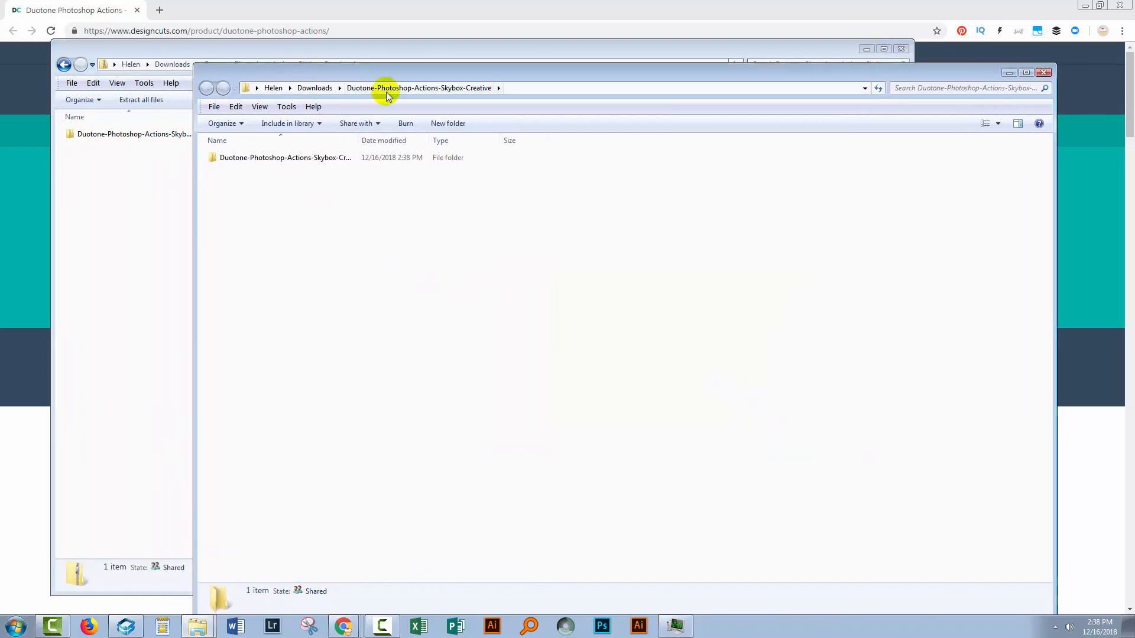
click(900, 49)
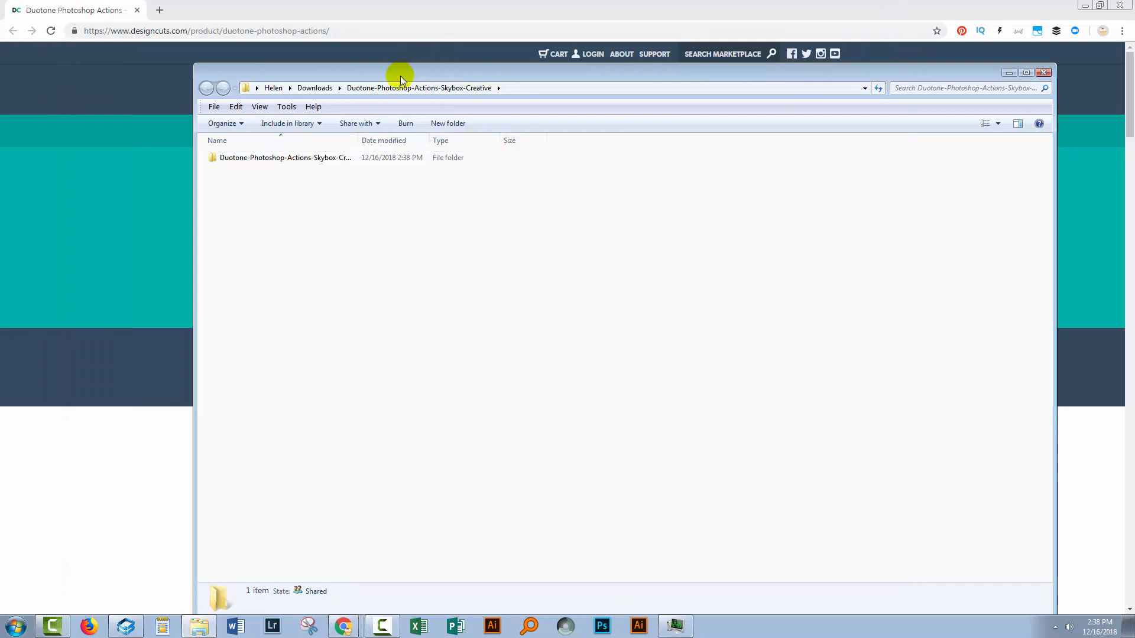
drag(398, 76, 291, 43)
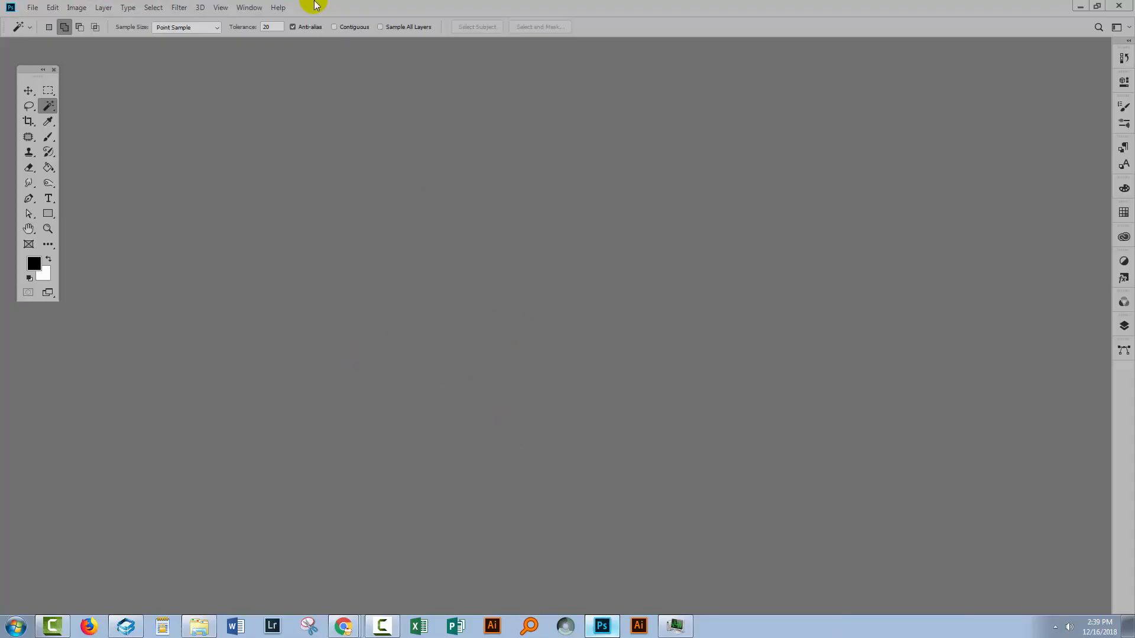
- Switch to Photoshop and display the Actions panel as an enlarged floating panel in the workspace
click(249, 8)
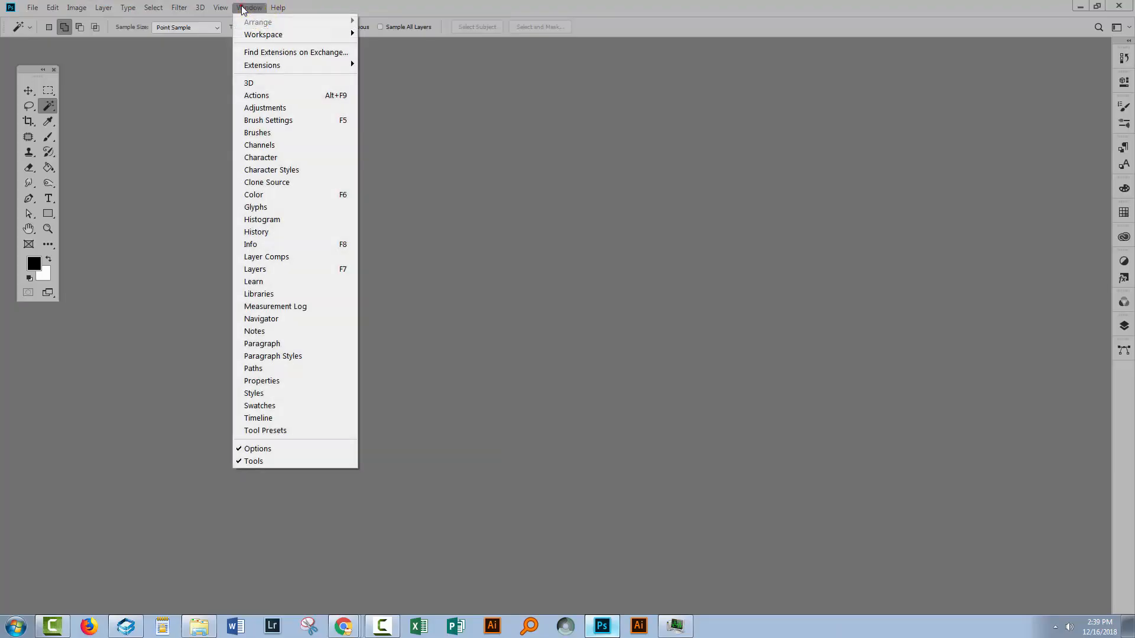
click(269, 97)
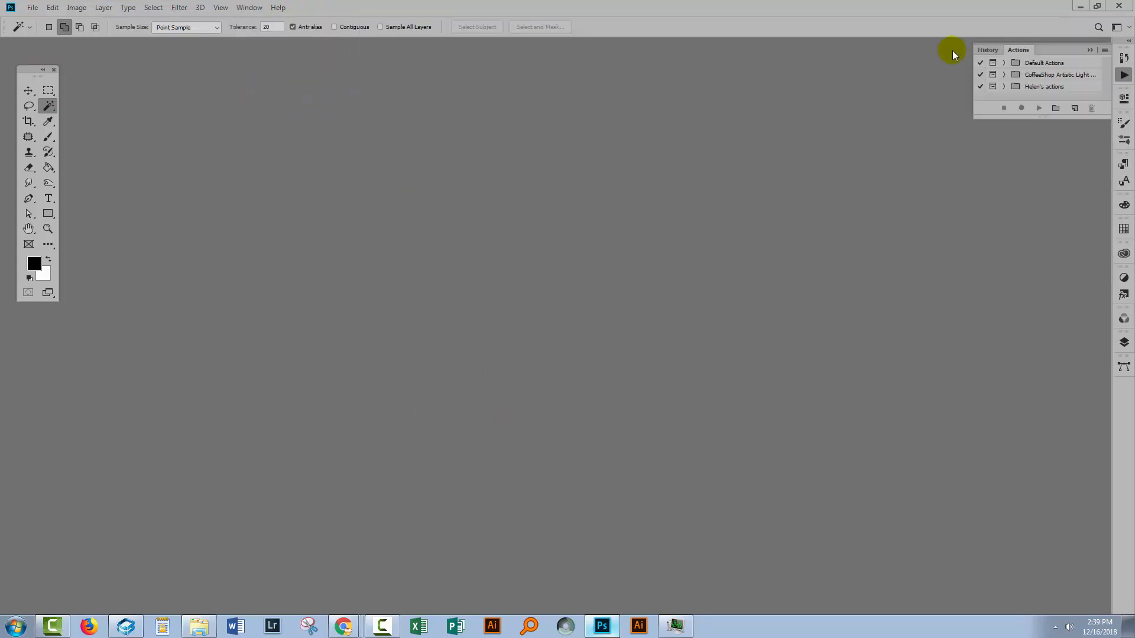
drag(1017, 51, 458, 247)
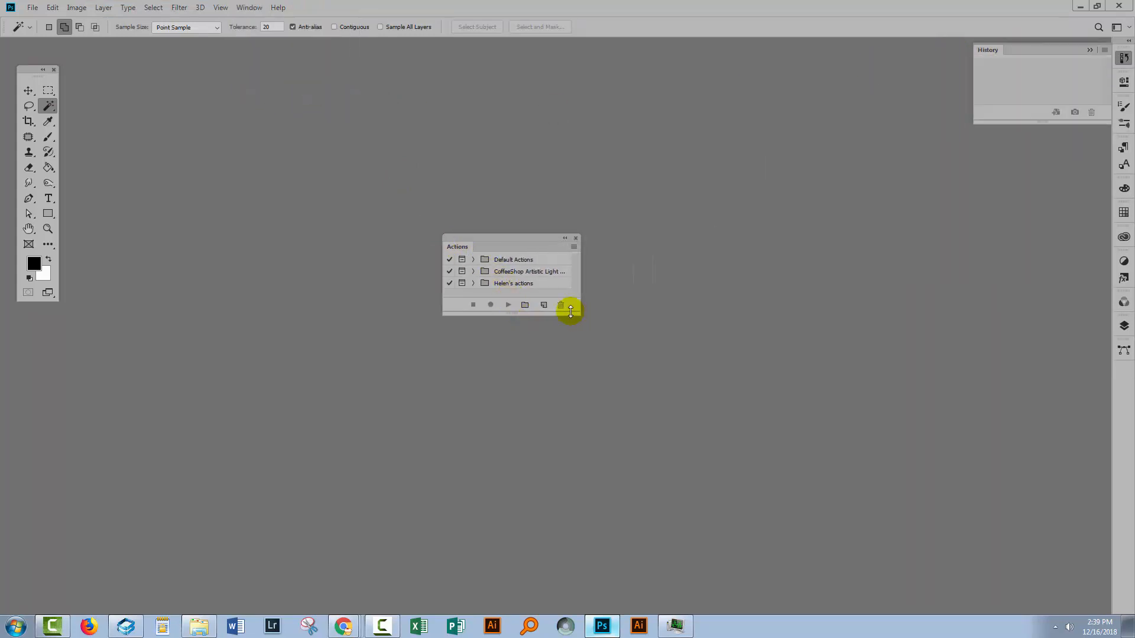
drag(579, 315, 659, 563)
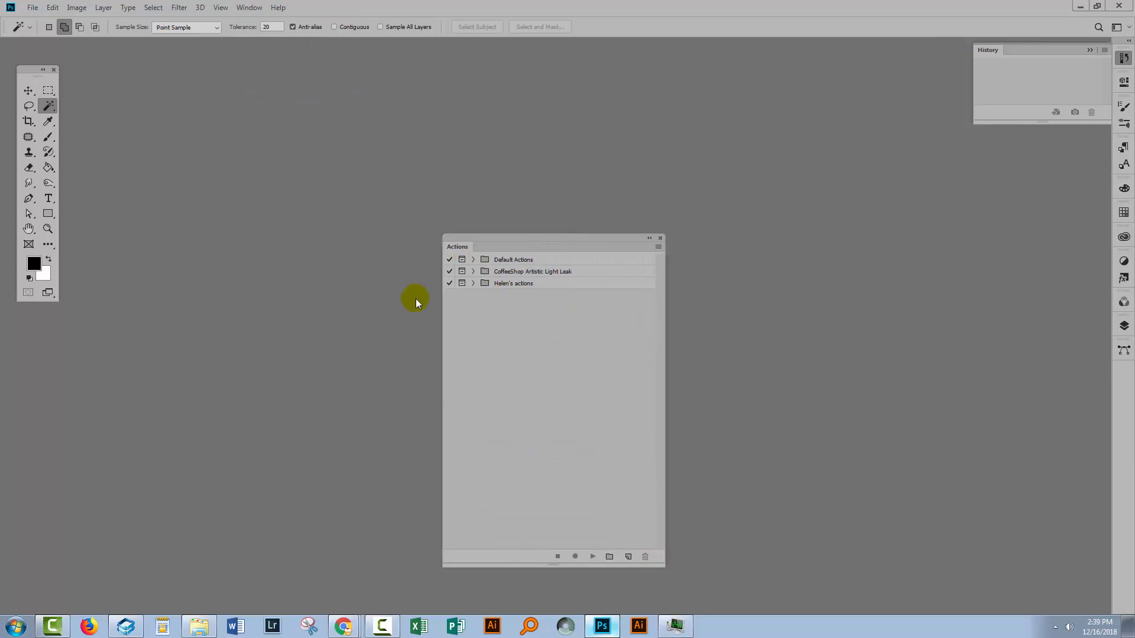
- Load the action file Dutone by Skybox.atn from the extracted Actions folder into the Actions panel
click(658, 246)
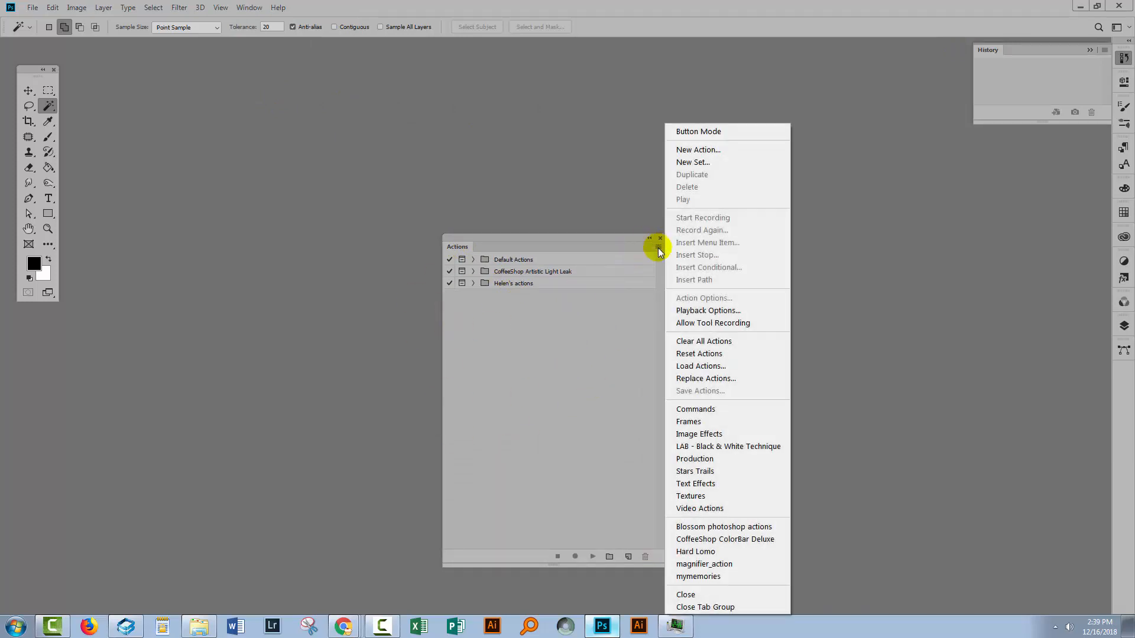
click(709, 367)
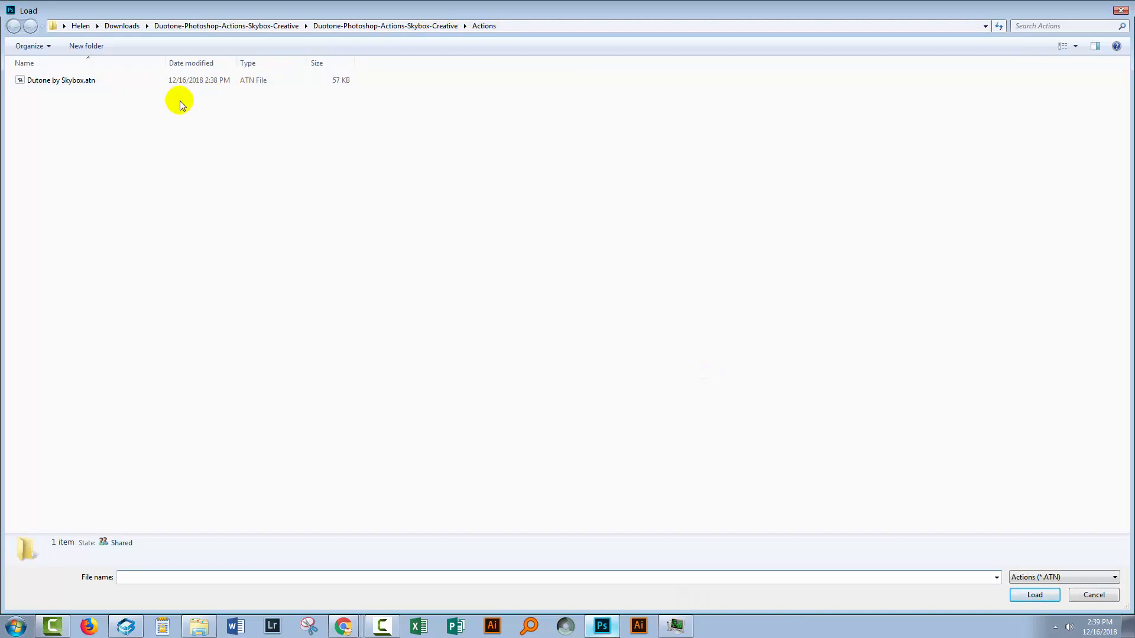
click(45, 81)
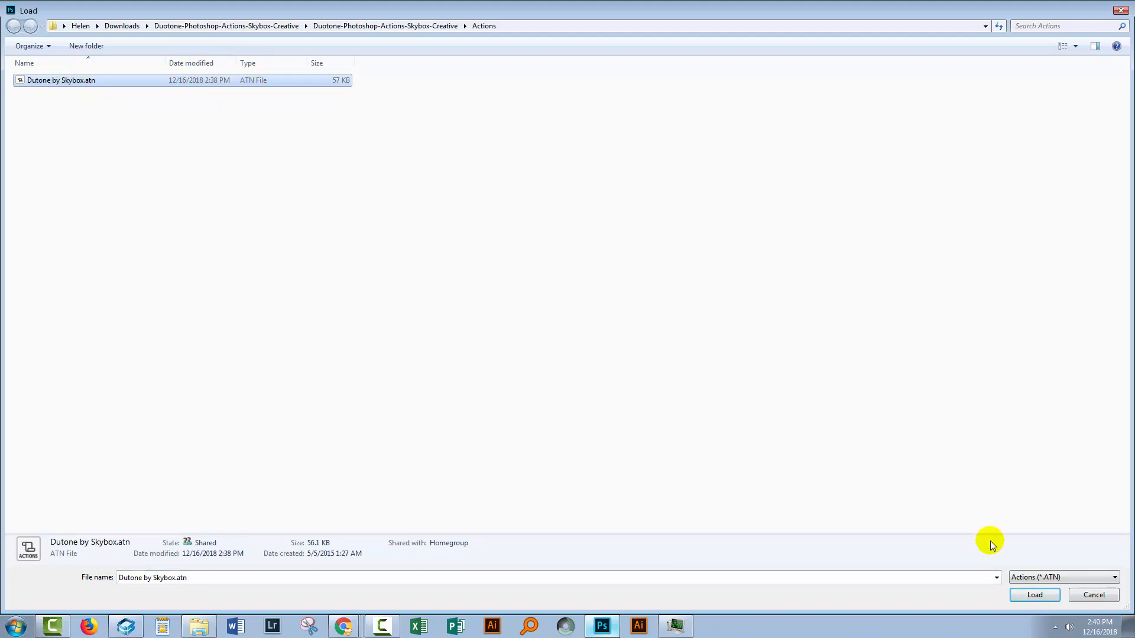
click(1032, 596)
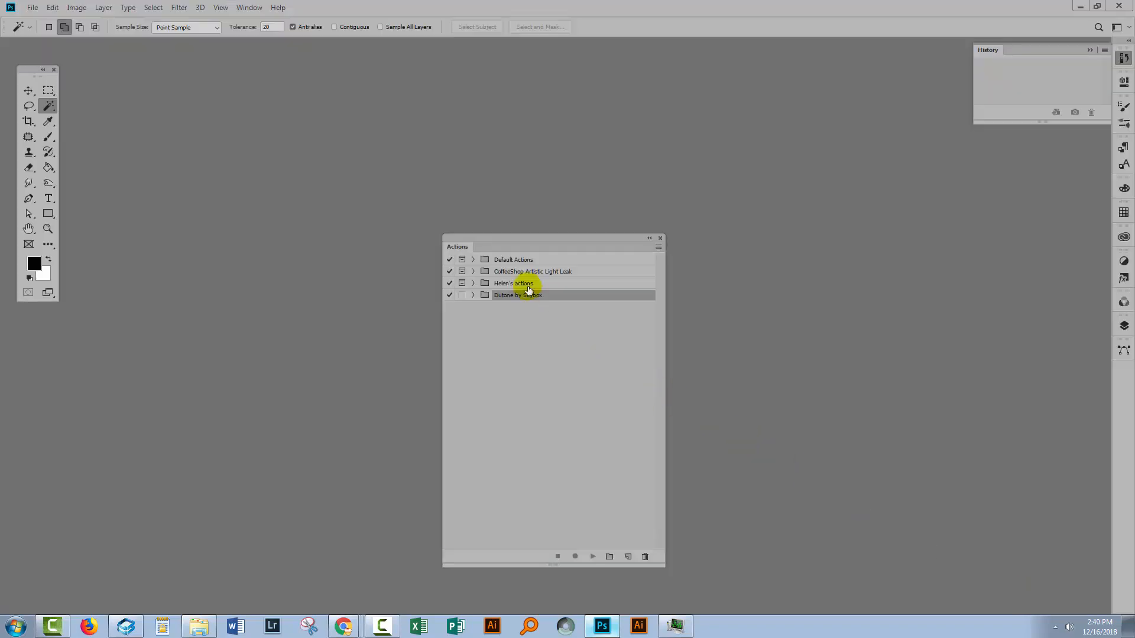
- Look through the actions in the Dutone by Skybox set and delete the set from the Actions panel
click(473, 295)
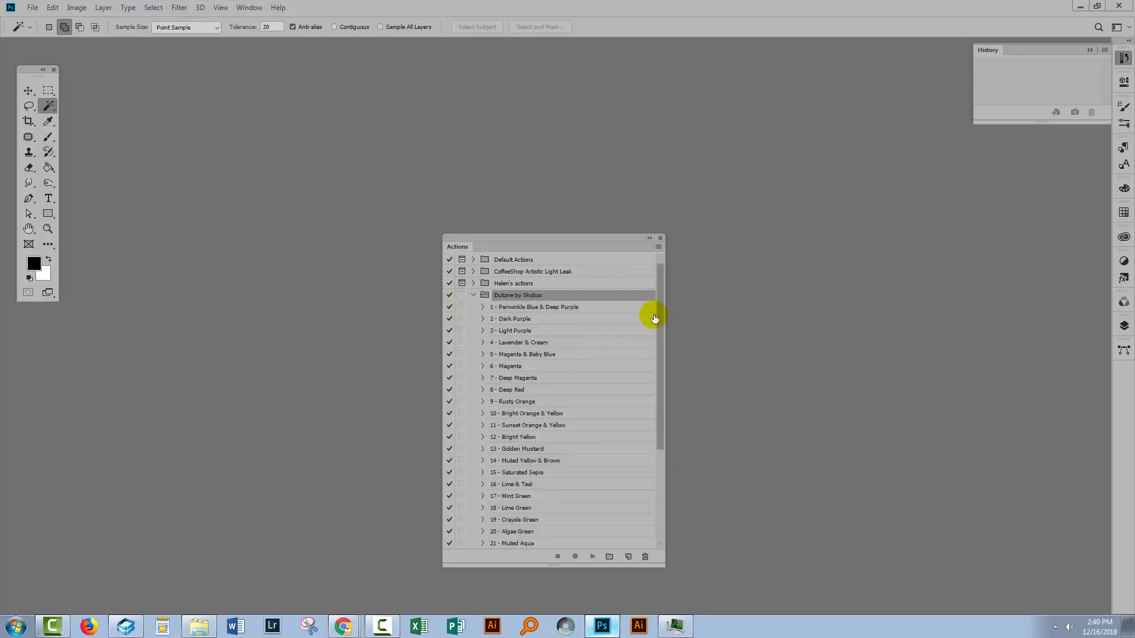
mouse_move(660, 318)
mouse_down()
mouse_move(665, 448)
mouse_move(659, 308)
mouse_up()
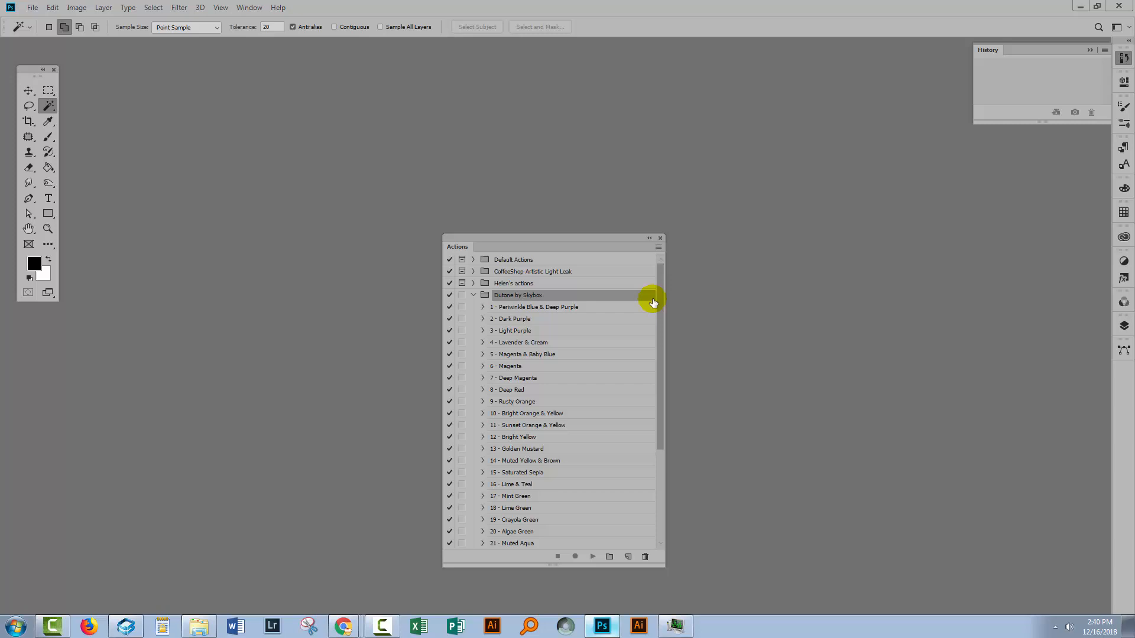
click(475, 295)
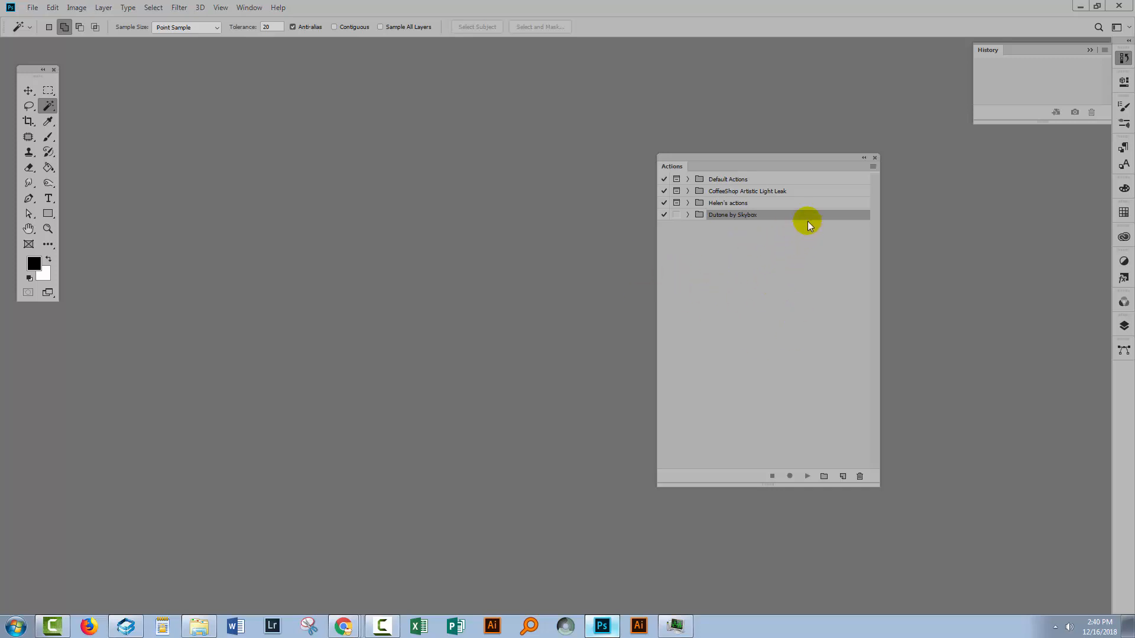
drag(806, 217, 859, 476)
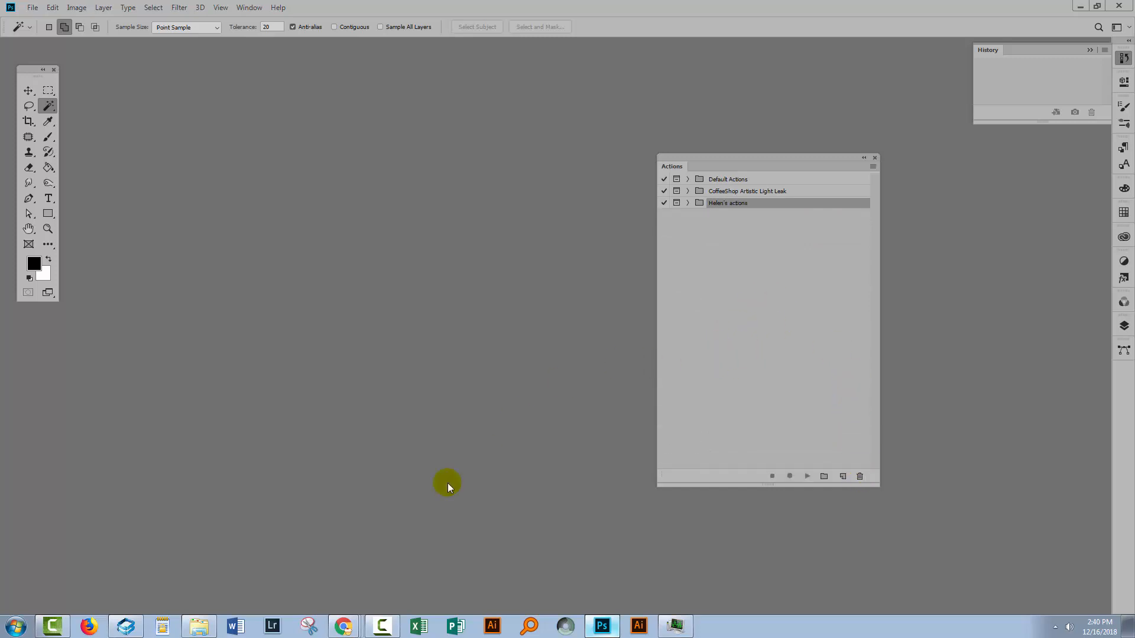
- Switch to Windows Explorer and copy Dutone by Skybox.atn from the extracted download's Actions folder
click(198, 626)
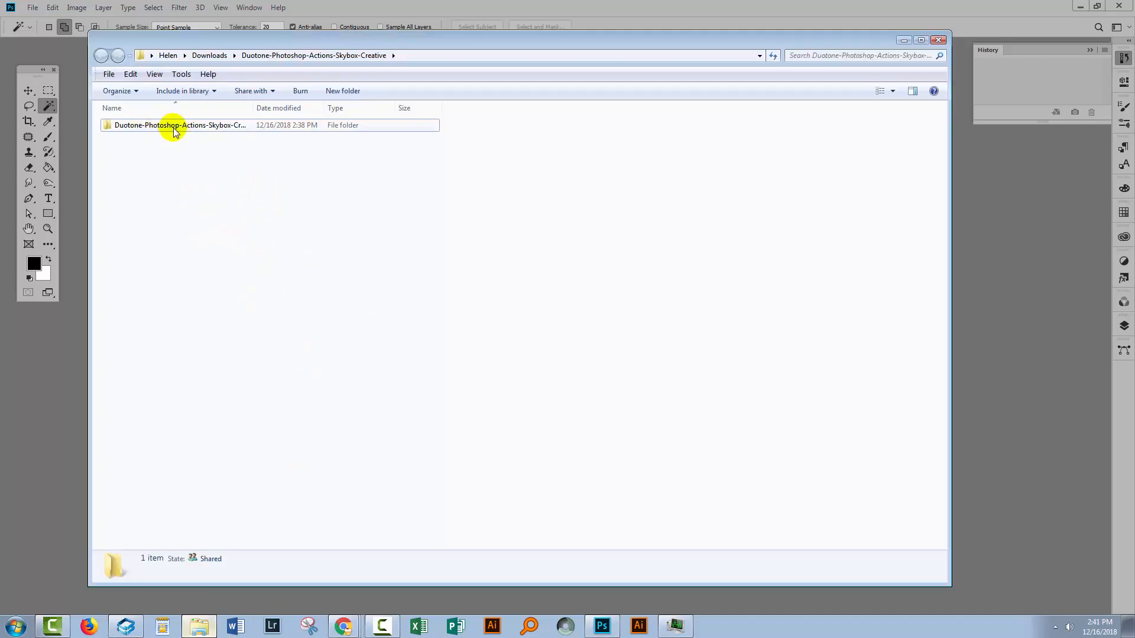
double_click(118, 125)
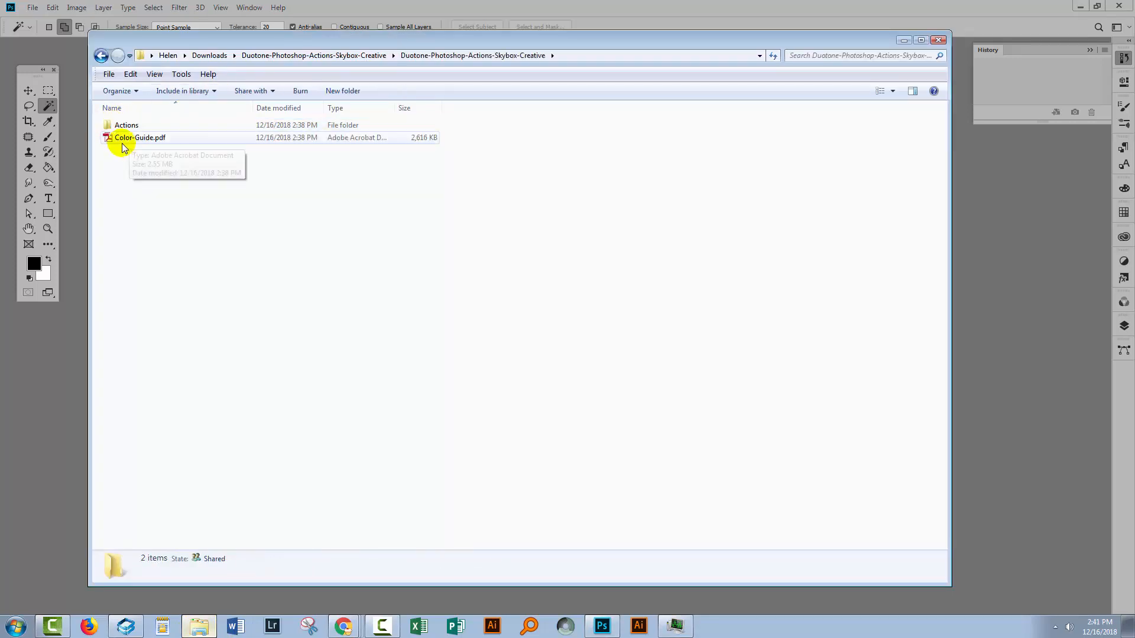
double_click(122, 125)
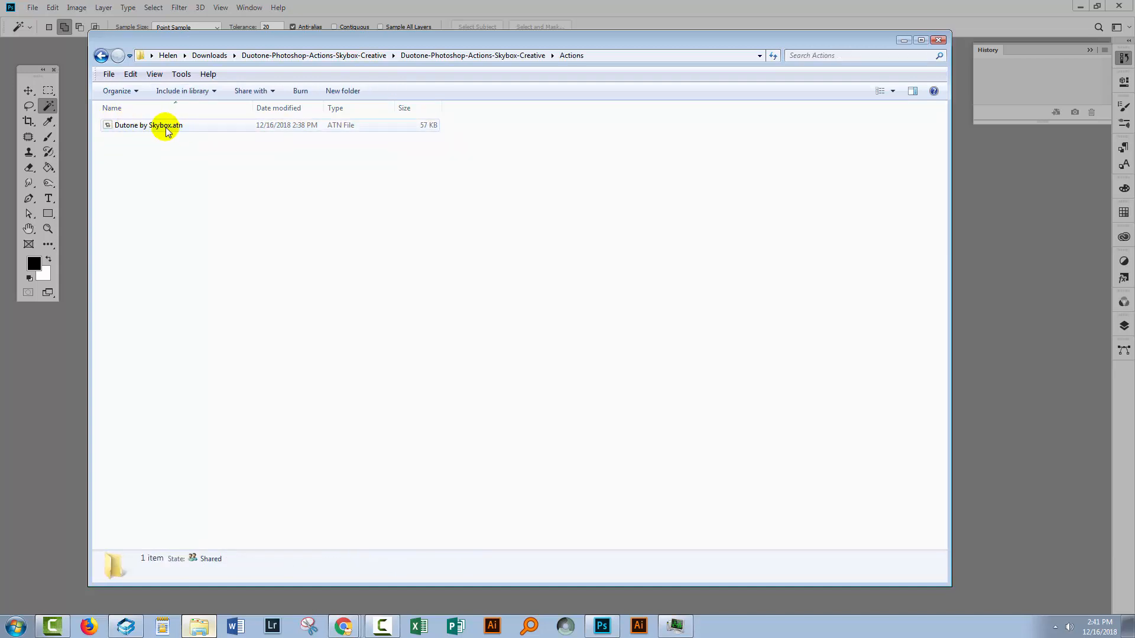
click(135, 129)
right_click(135, 129)
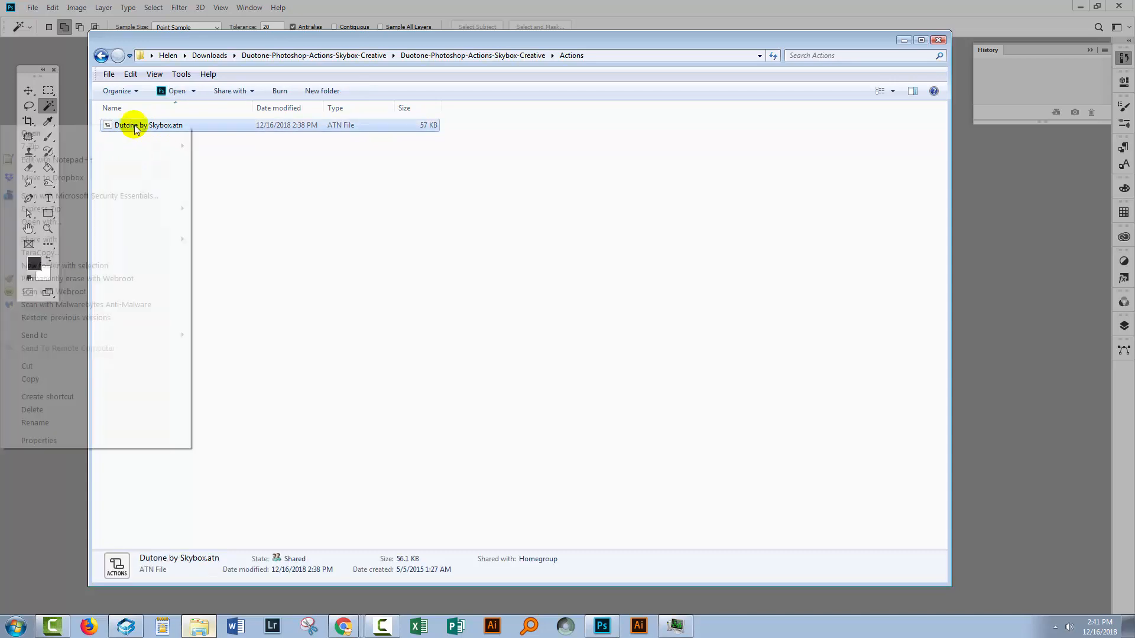
click(30, 379)
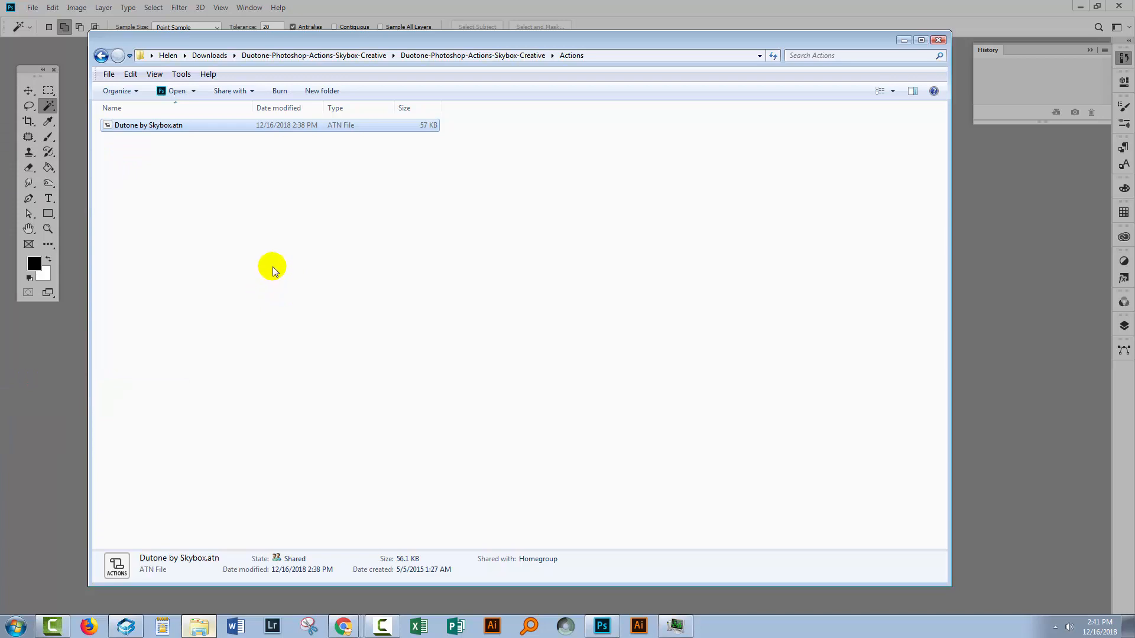
- Go to the Presets > Actions folder of Adobe Photoshop CC 2019 under Program Files\Adobe on the C: drive
click(153, 56)
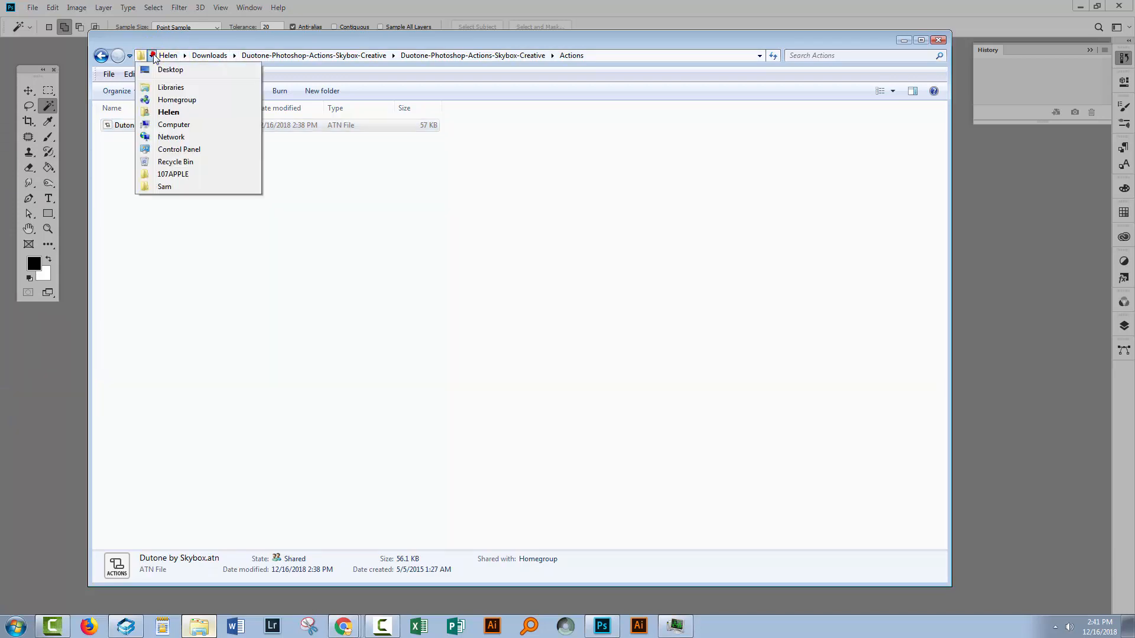
click(173, 126)
double_click(136, 137)
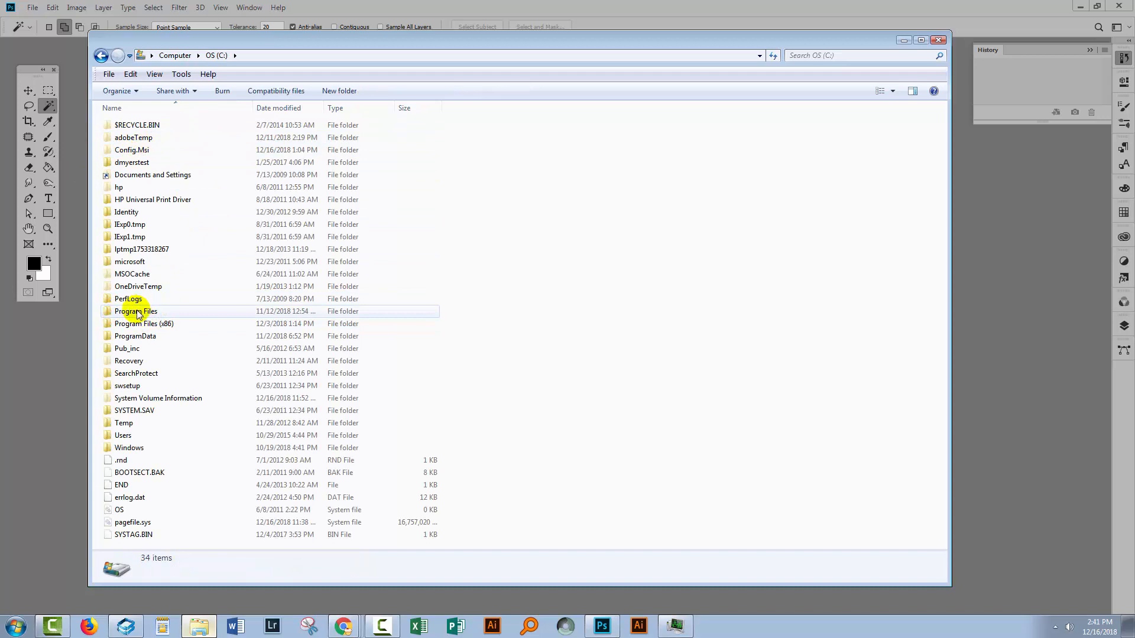
click(135, 312)
double_click(108, 313)
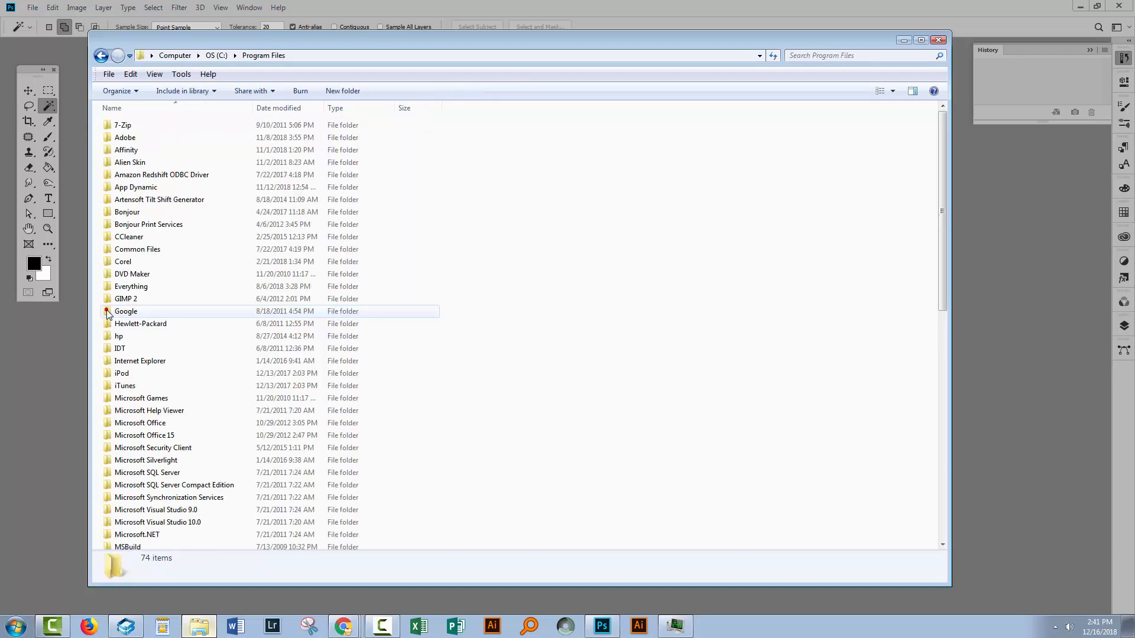
double_click(108, 142)
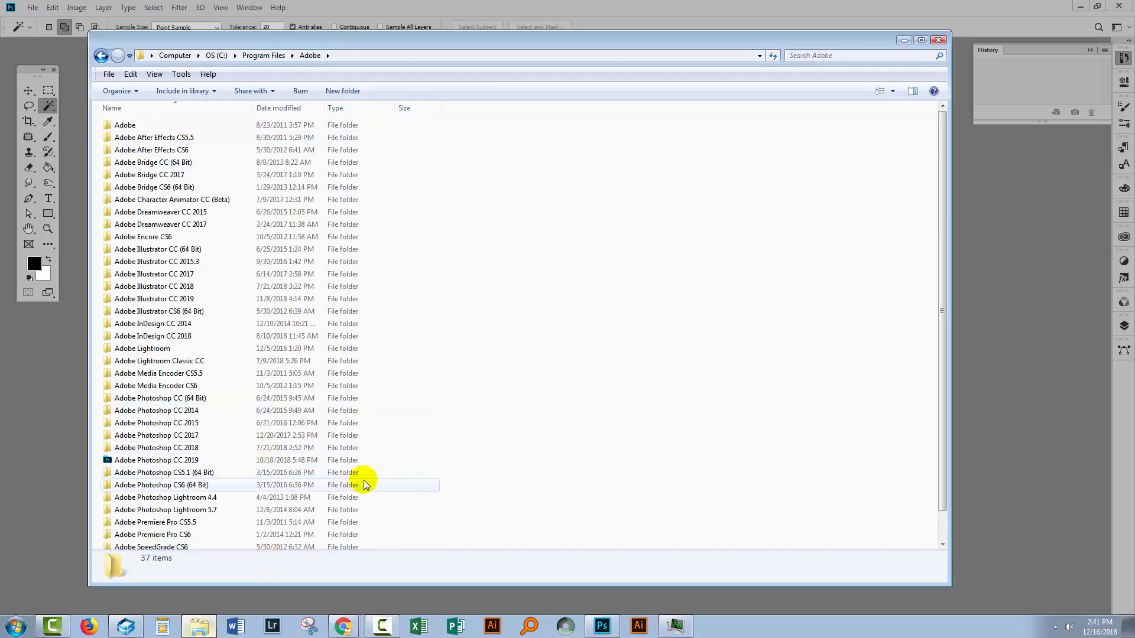
click(146, 463)
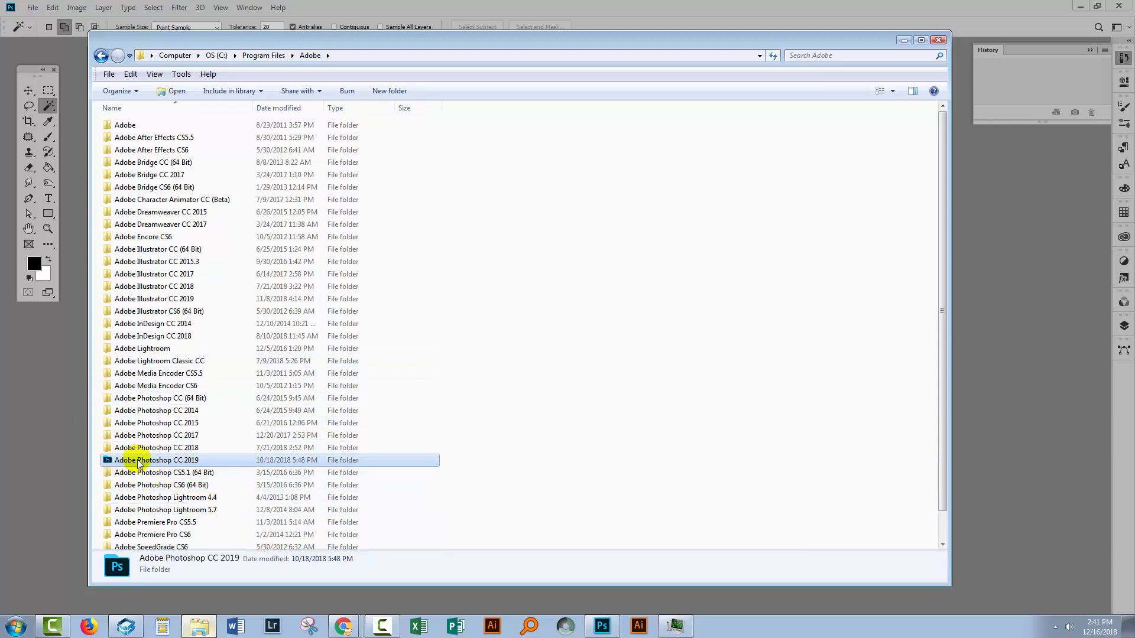
double_click(214, 460)
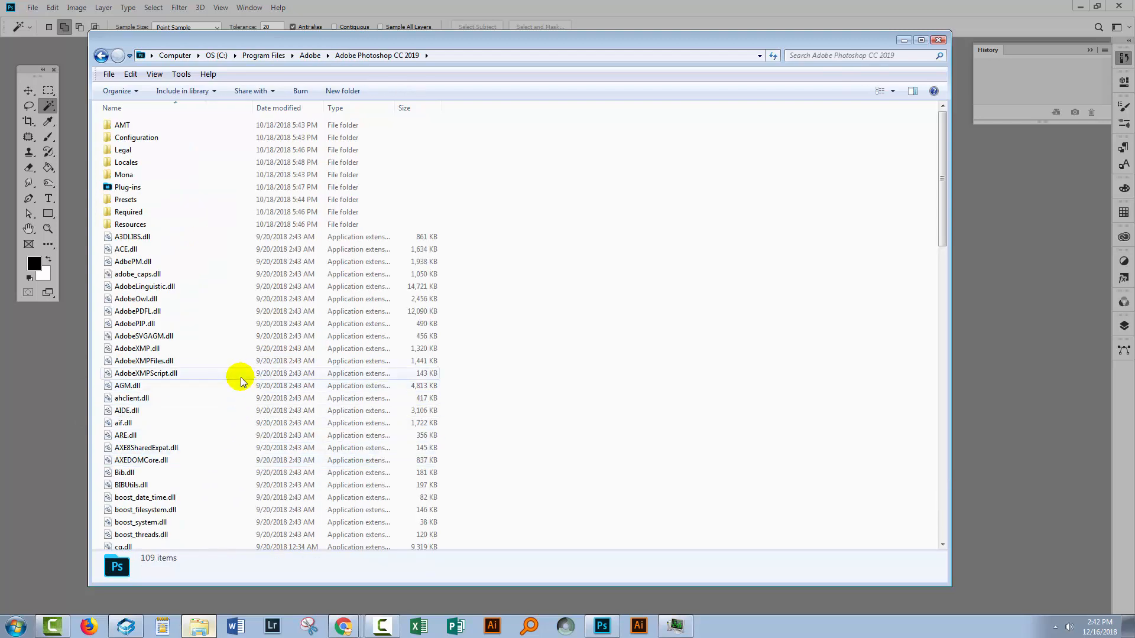
double_click(133, 201)
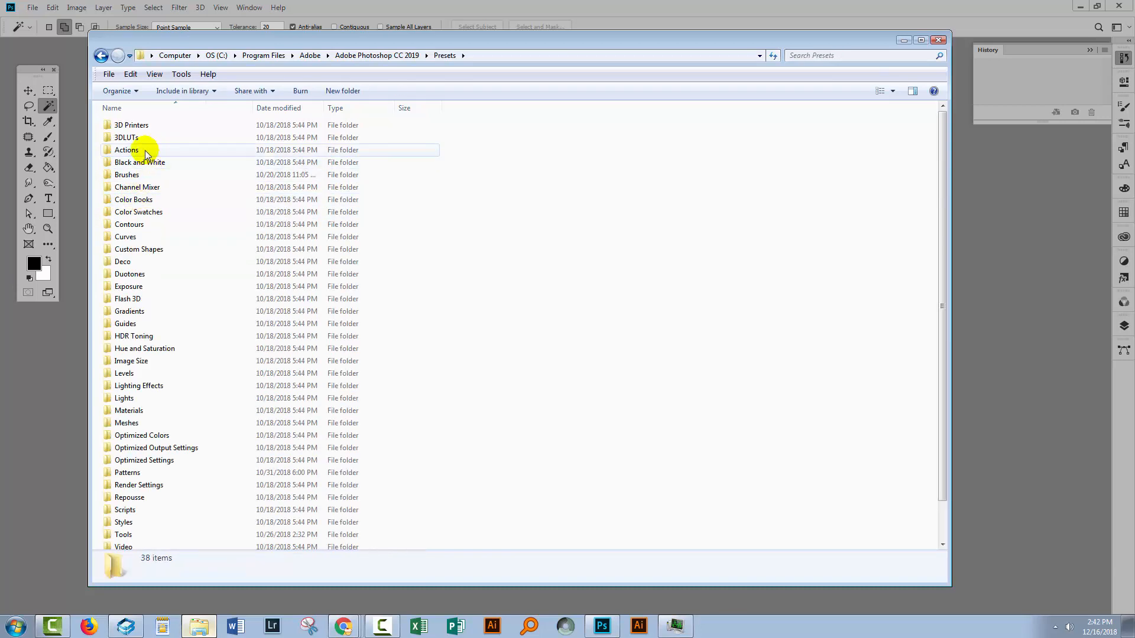
double_click(127, 150)
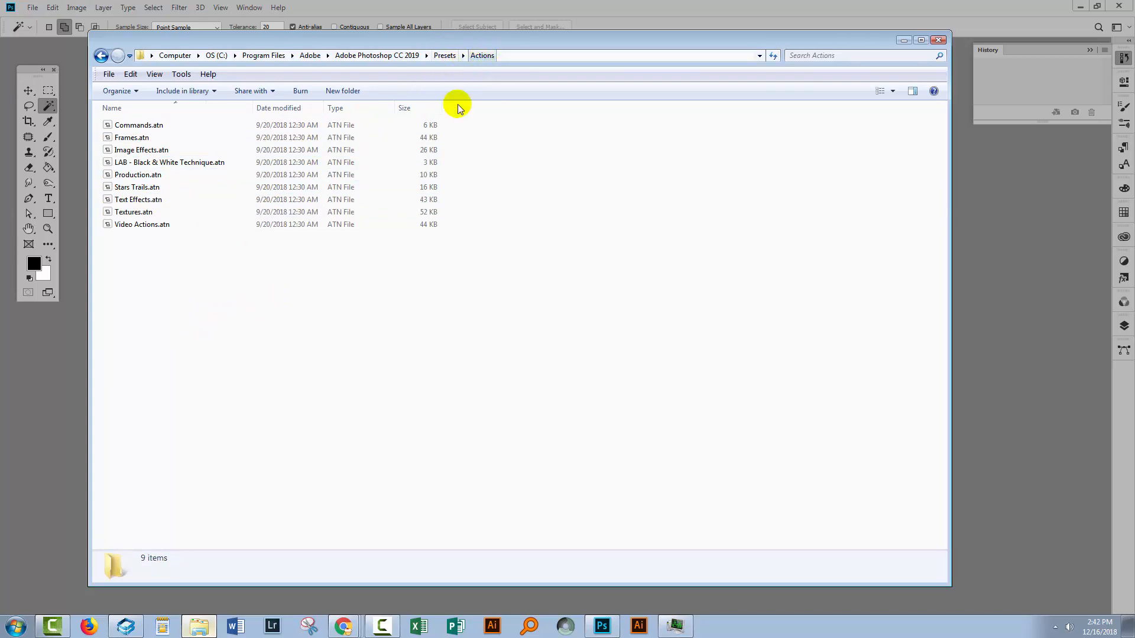
- Paste the copied action file into the Photoshop presets Actions folder with TeraCopy, then close the TeraCopy and folder windows
right_click(178, 317)
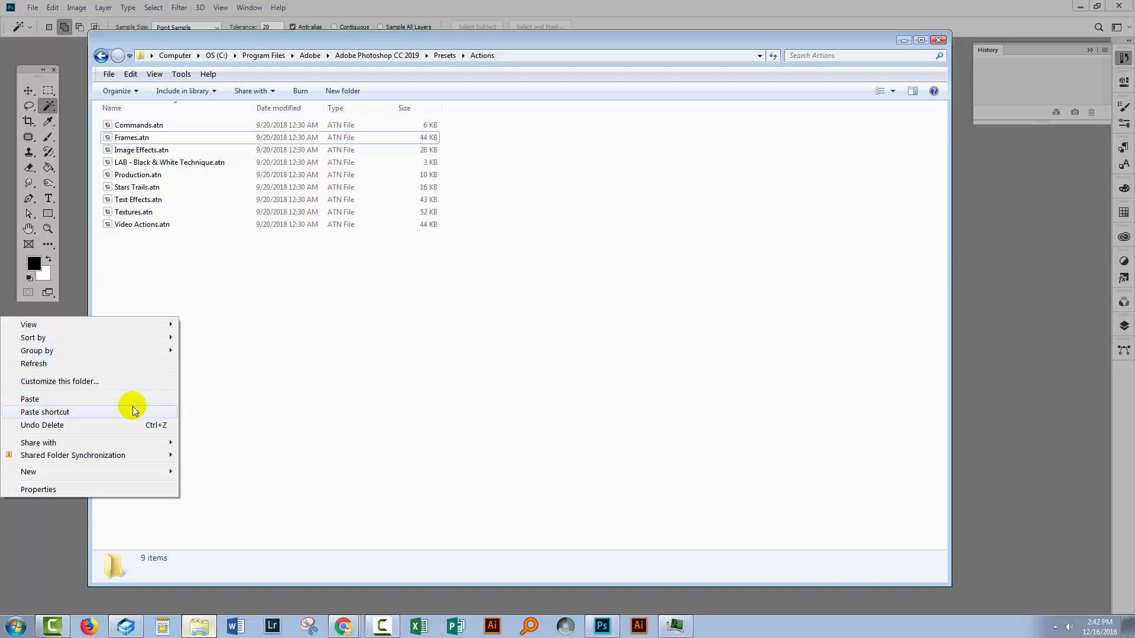
click(108, 400)
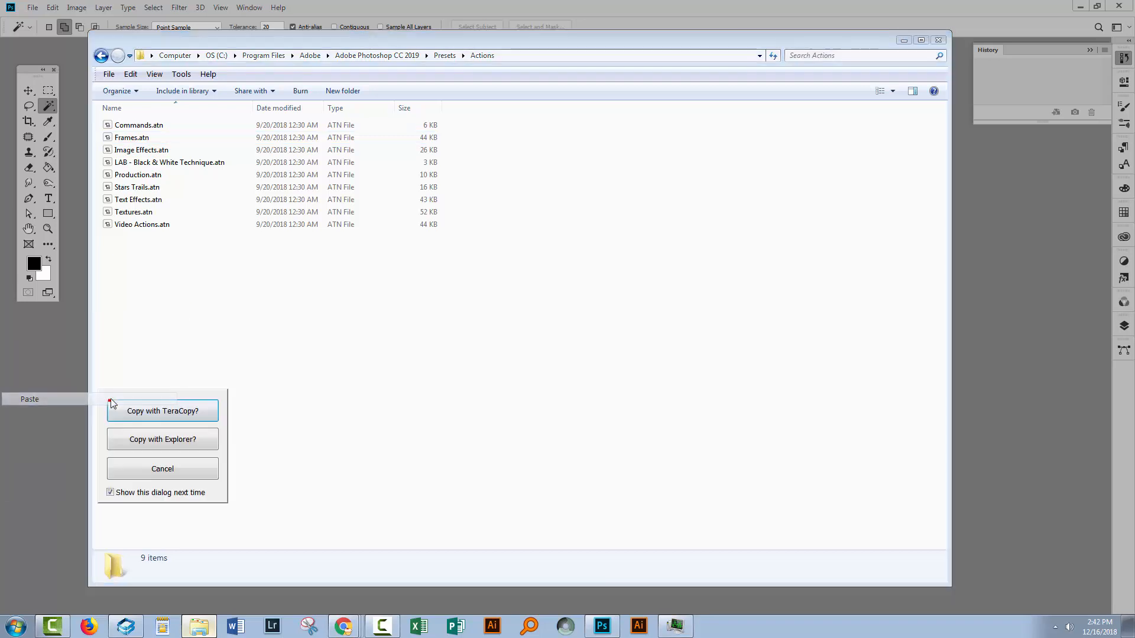
click(149, 415)
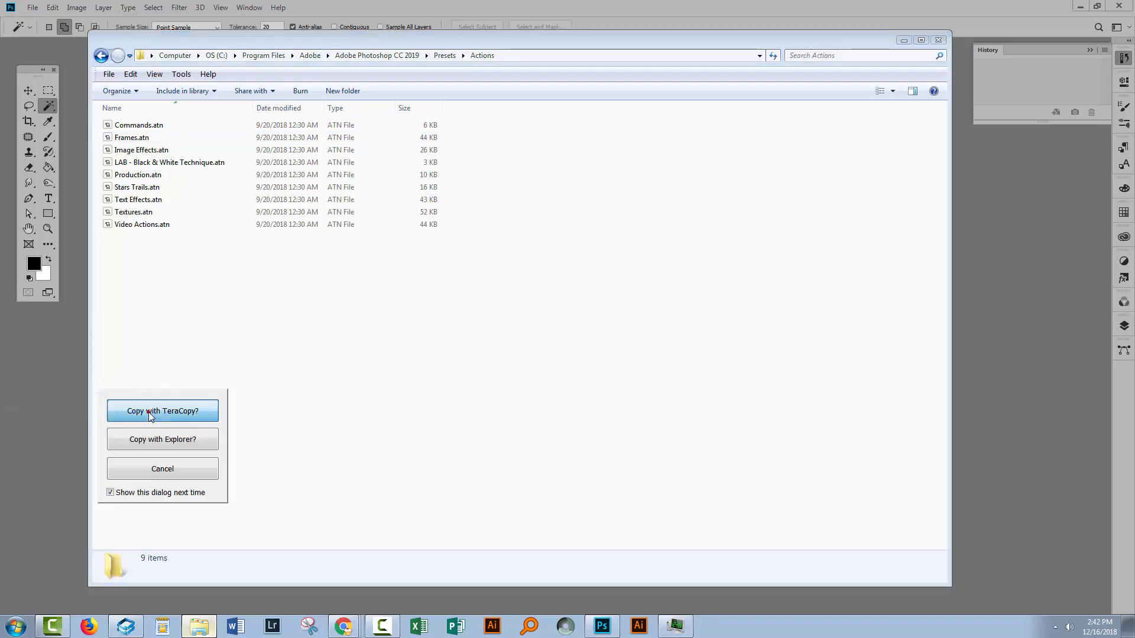
click(617, 329)
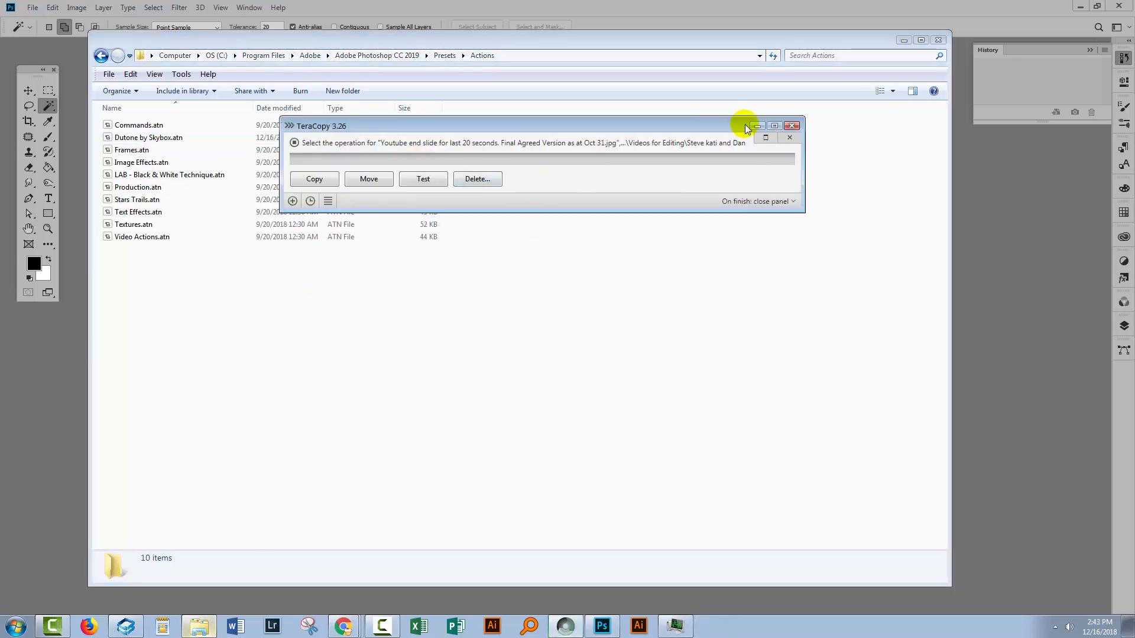
click(792, 127)
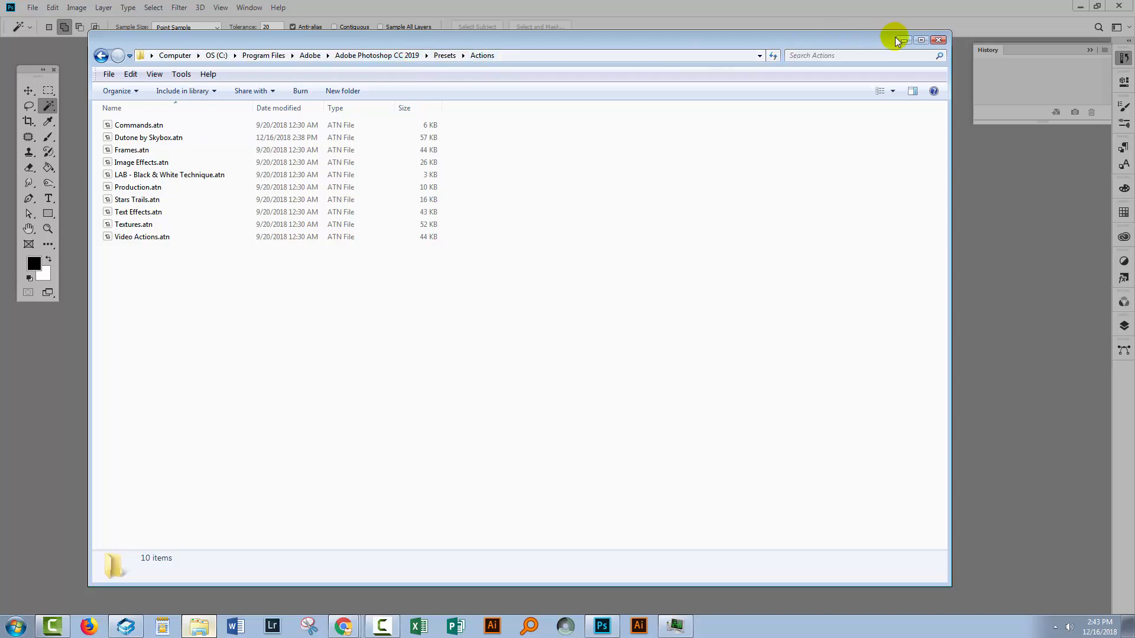
click(937, 42)
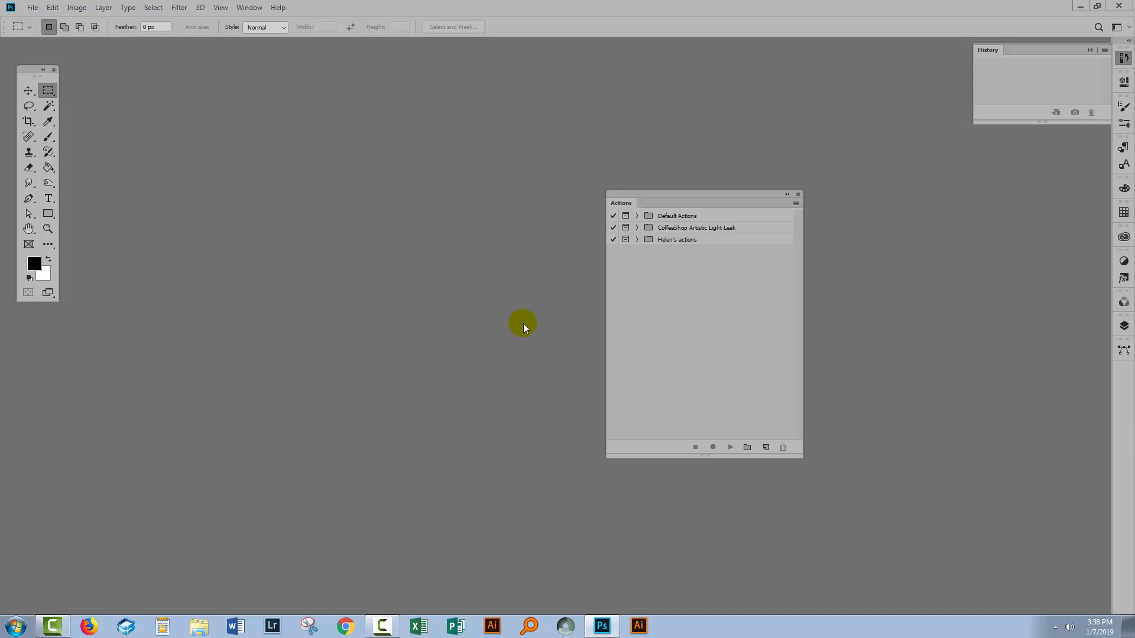
- Restart Photoshop and load the Dutone by Skybox set from the preset actions listed for the Actions panel
click(1119, 7)
click(601, 626)
click(794, 203)
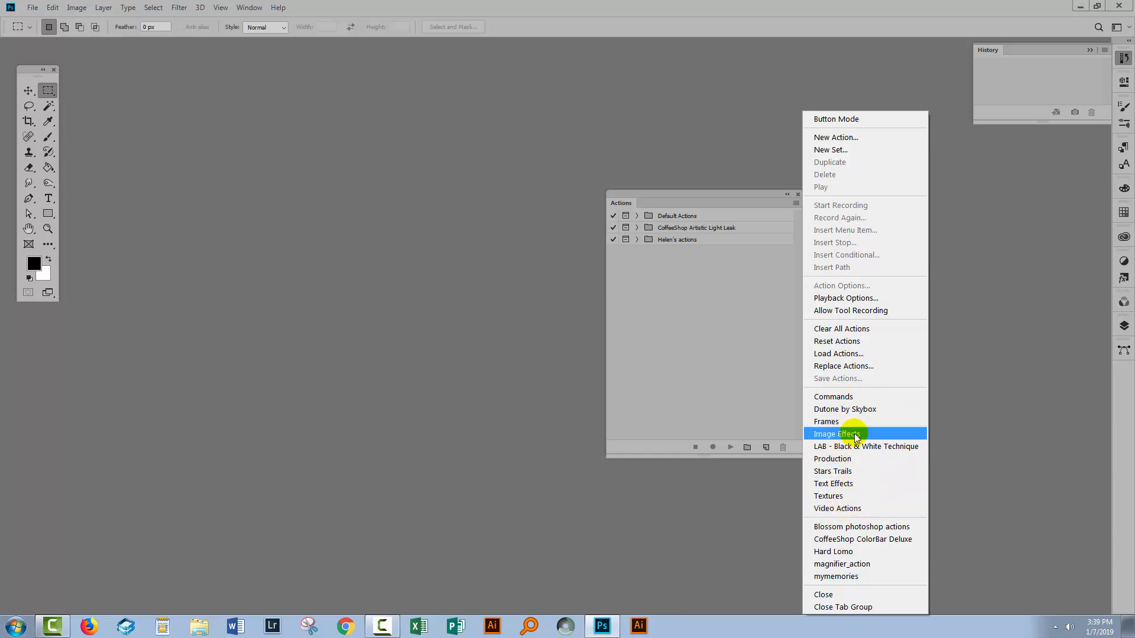
click(839, 409)
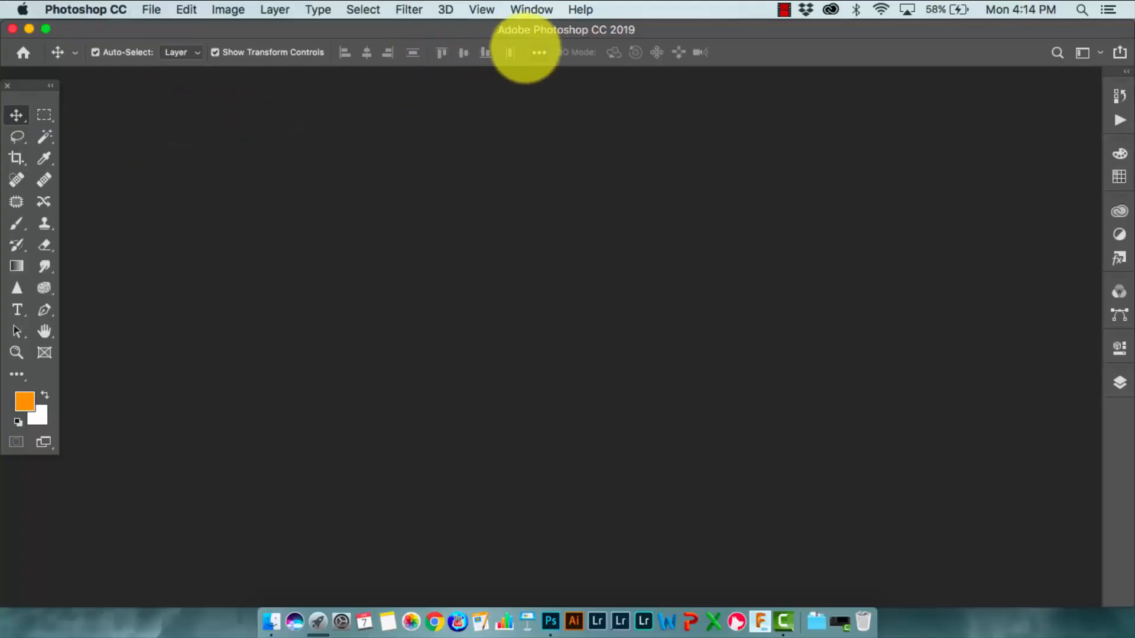
- On the Mac, show the Actions panel and load Dutone by Skybox.atn from the Duotone download's Actions folder under Downloads > Design Cuts Assets
click(531, 11)
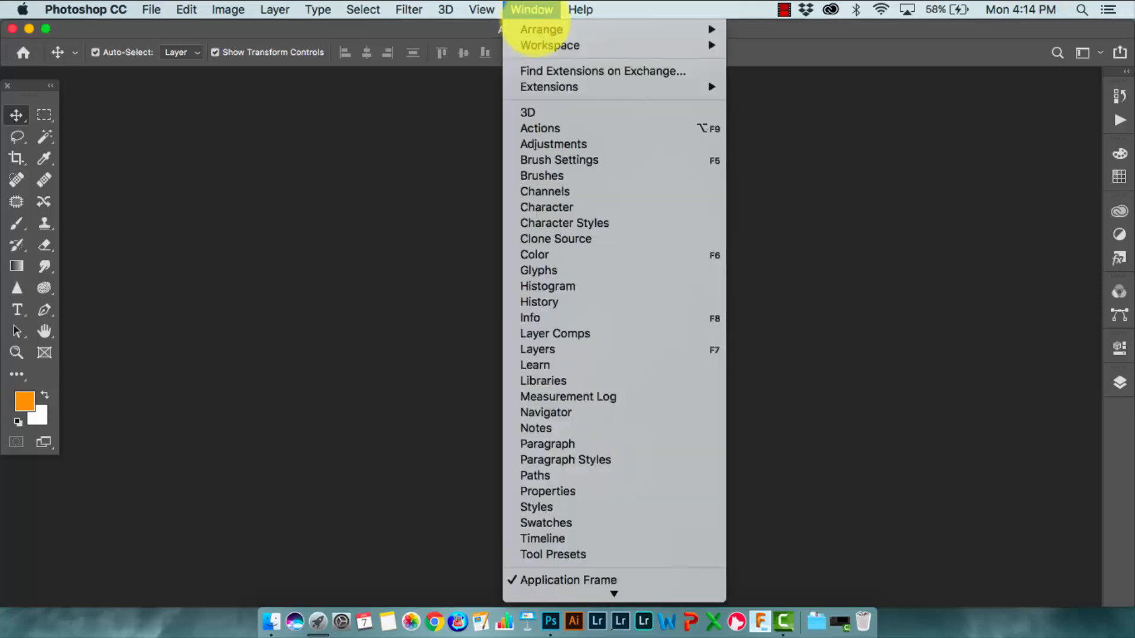
click(550, 128)
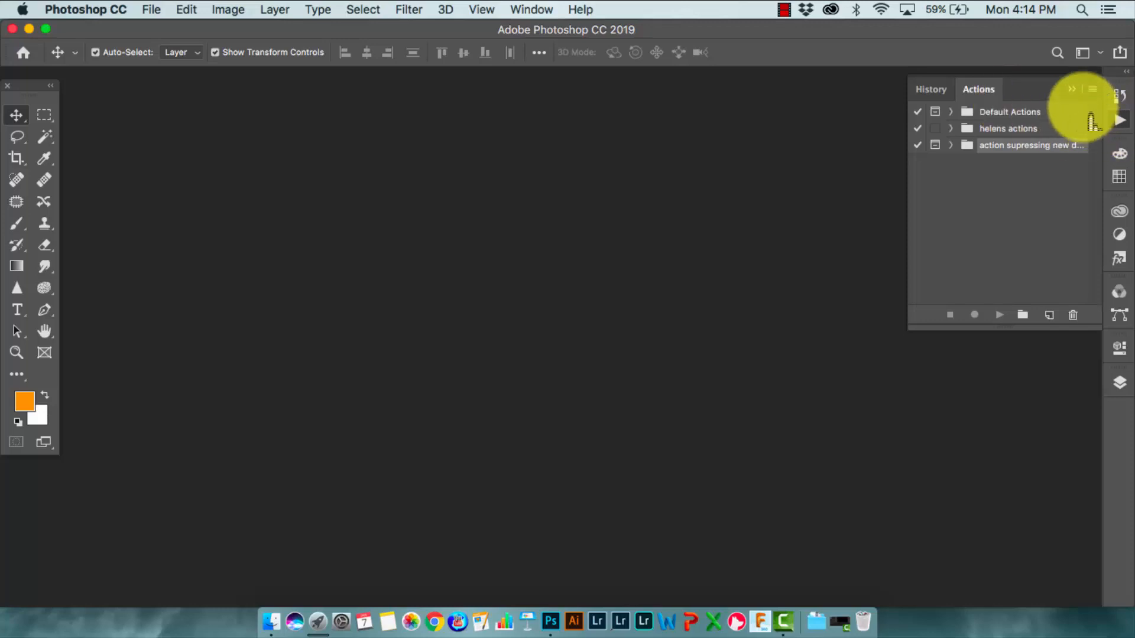
click(1092, 90)
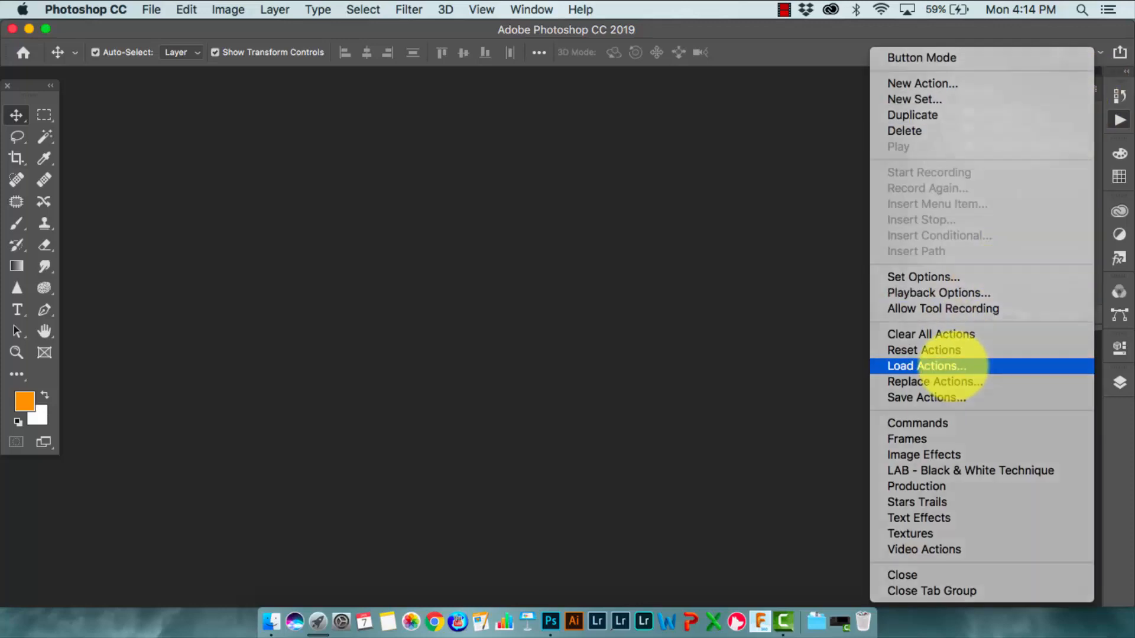
click(949, 366)
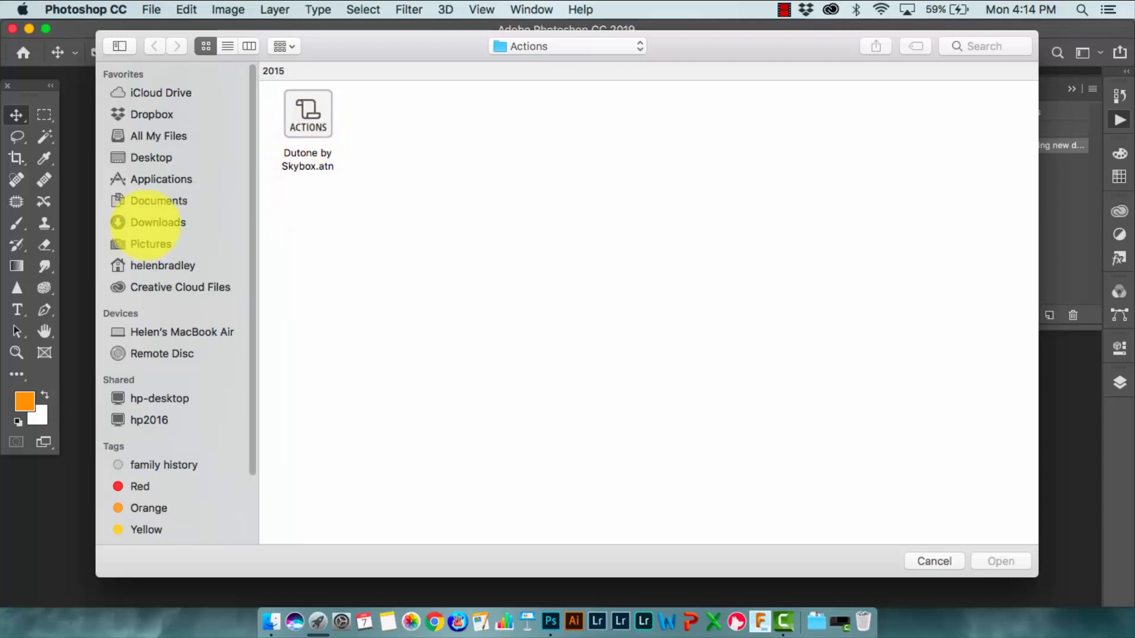
click(147, 222)
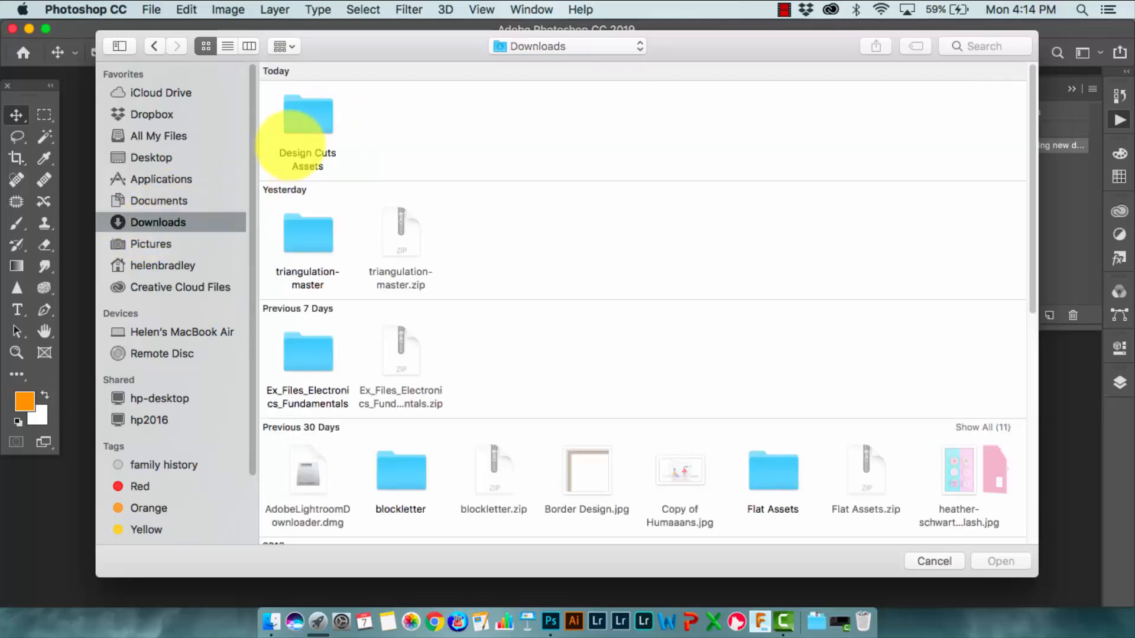
double_click(308, 121)
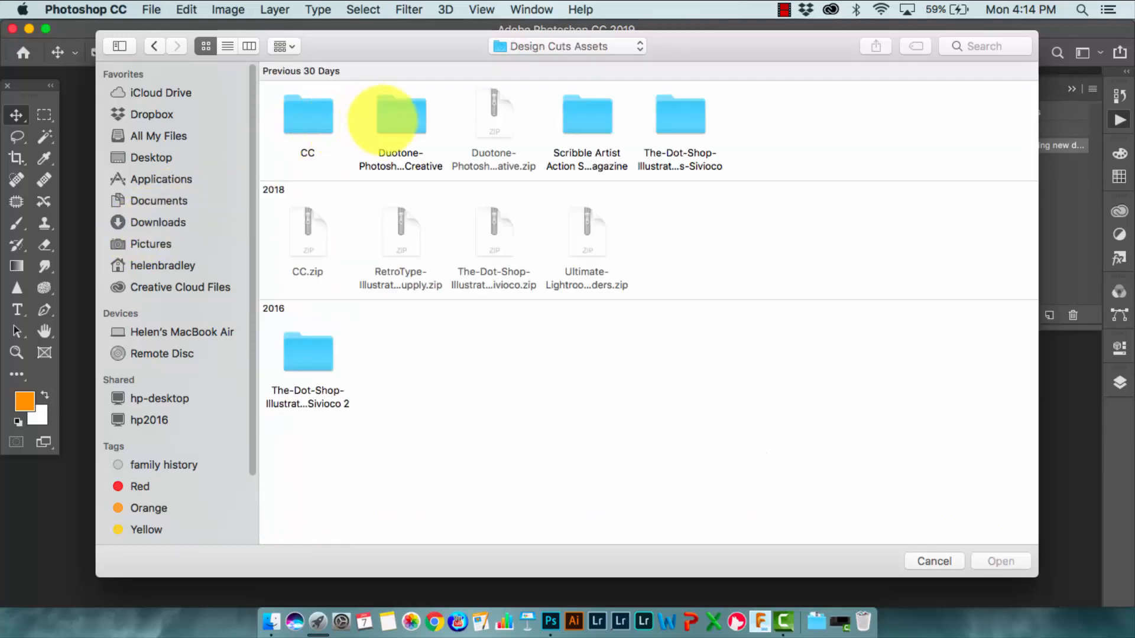
click(405, 121)
double_click(405, 121)
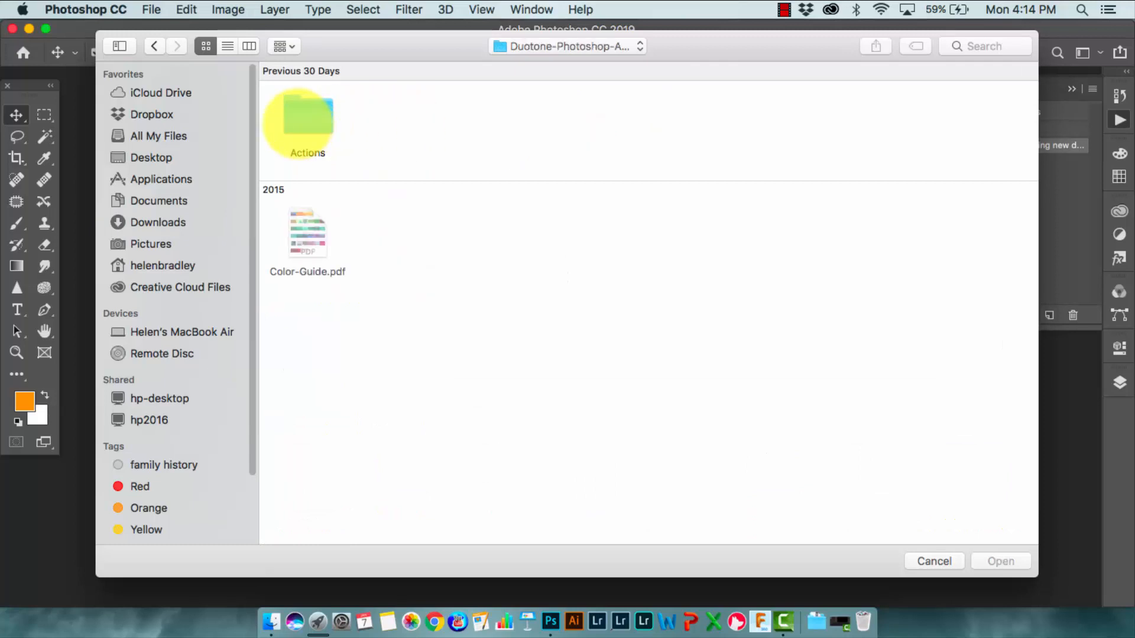
double_click(305, 116)
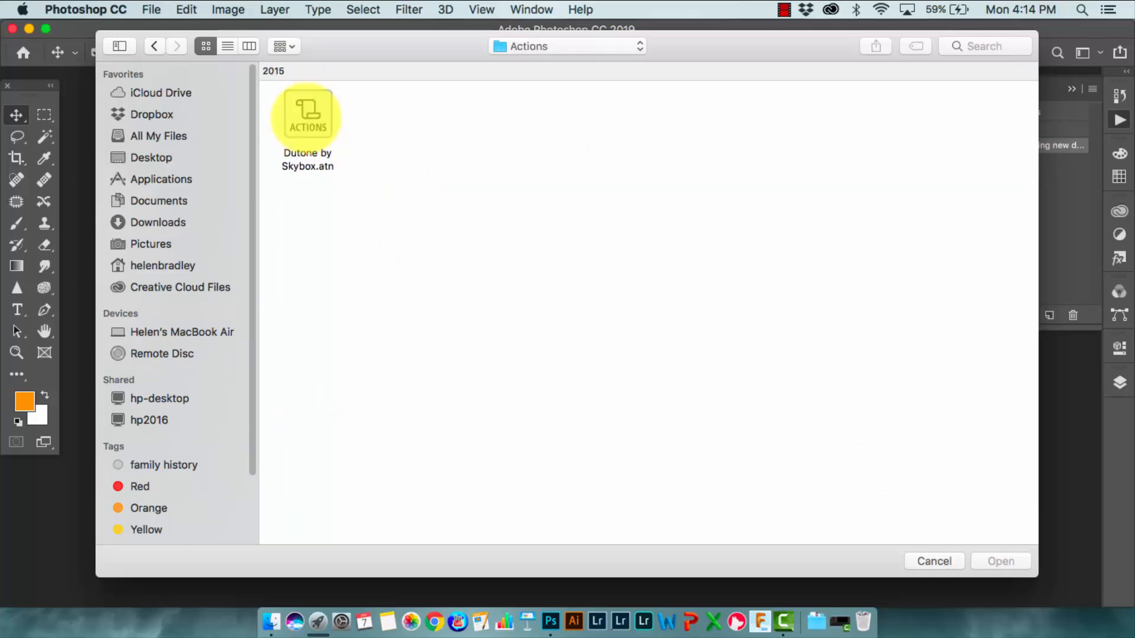
click(306, 116)
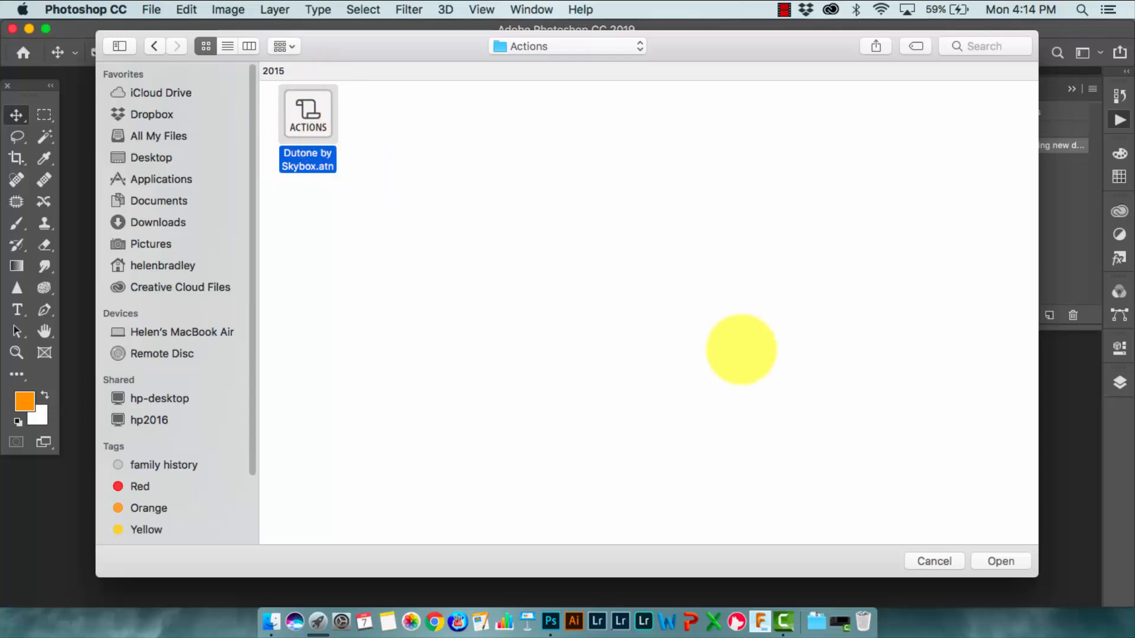
click(1002, 563)
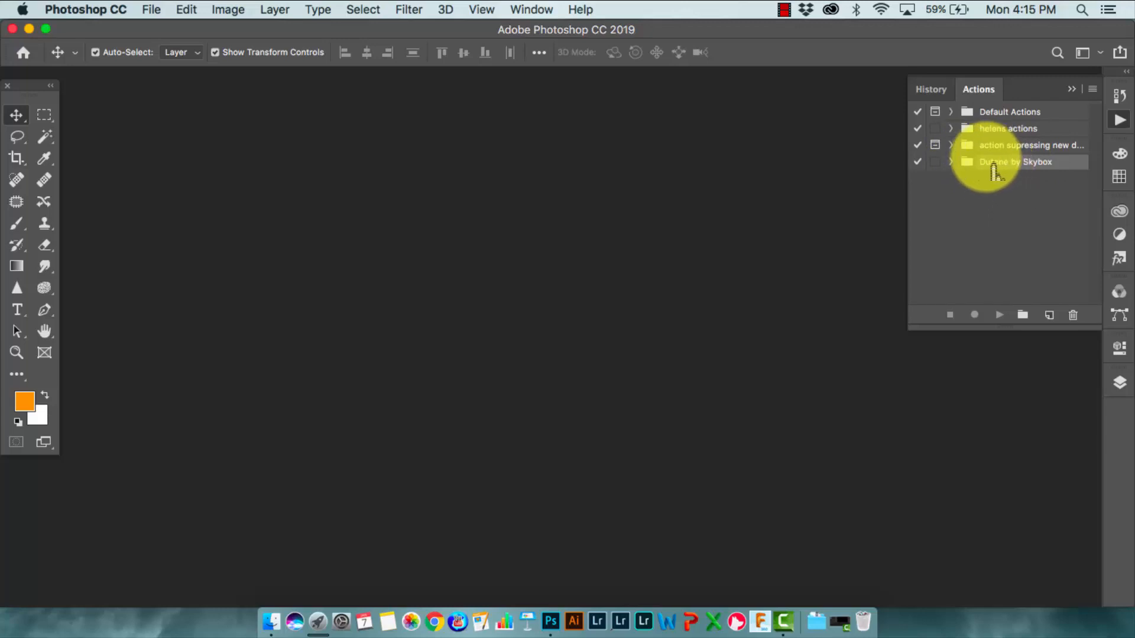
- Delete the Dutone by Skybox set from the Actions panel and quit Photoshop
drag(999, 177, 1082, 329)
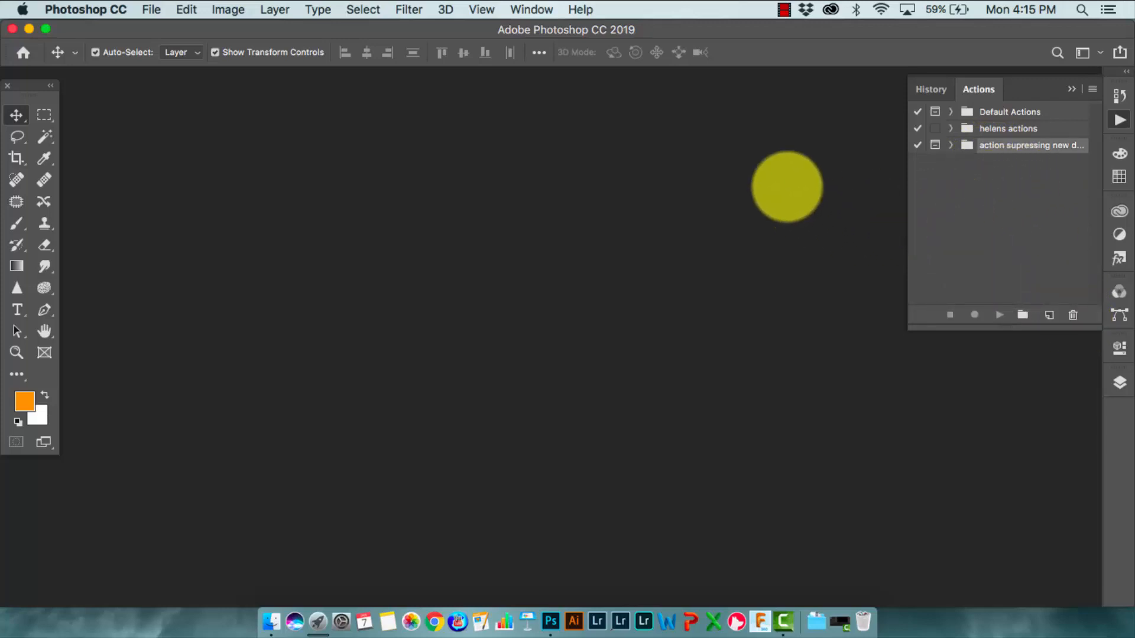
click(77, 9)
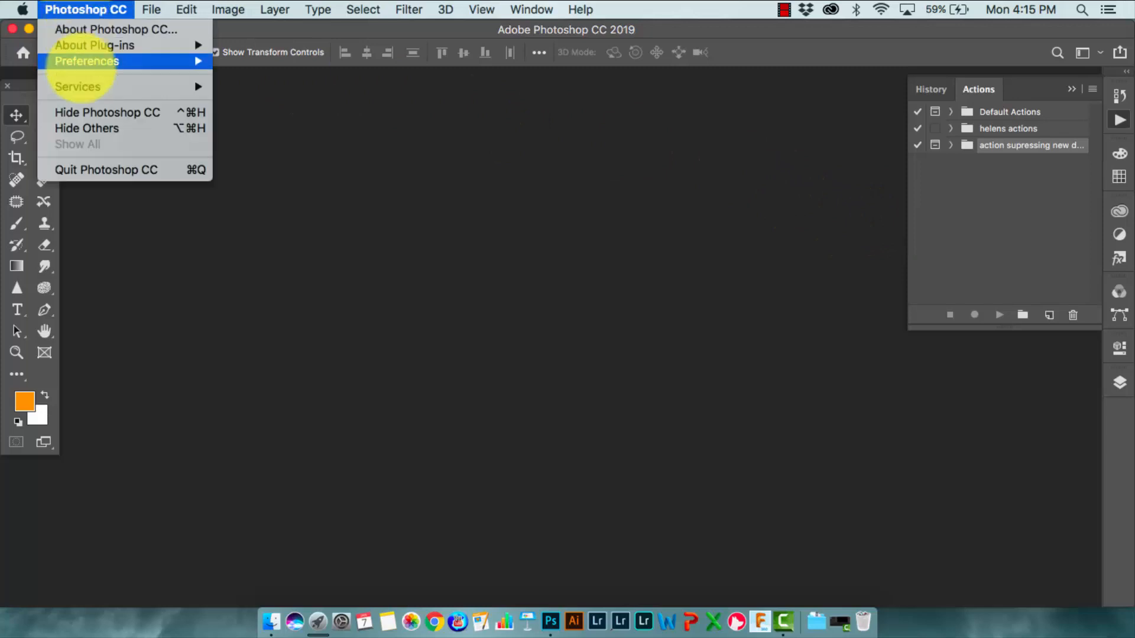
click(94, 170)
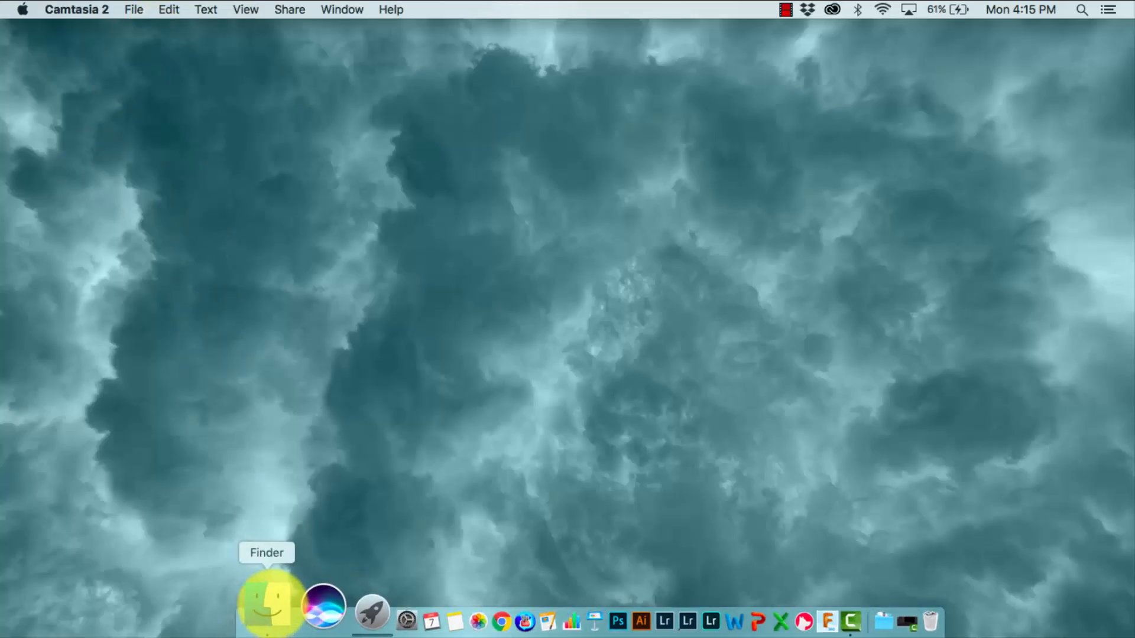
- Switch to Finder, copy Dutone by Skybox.atn from the Duotone-Photoshop-Actions-Skybox-Creative folder in Downloads > Design Cuts Assets, and close the window
click(271, 620)
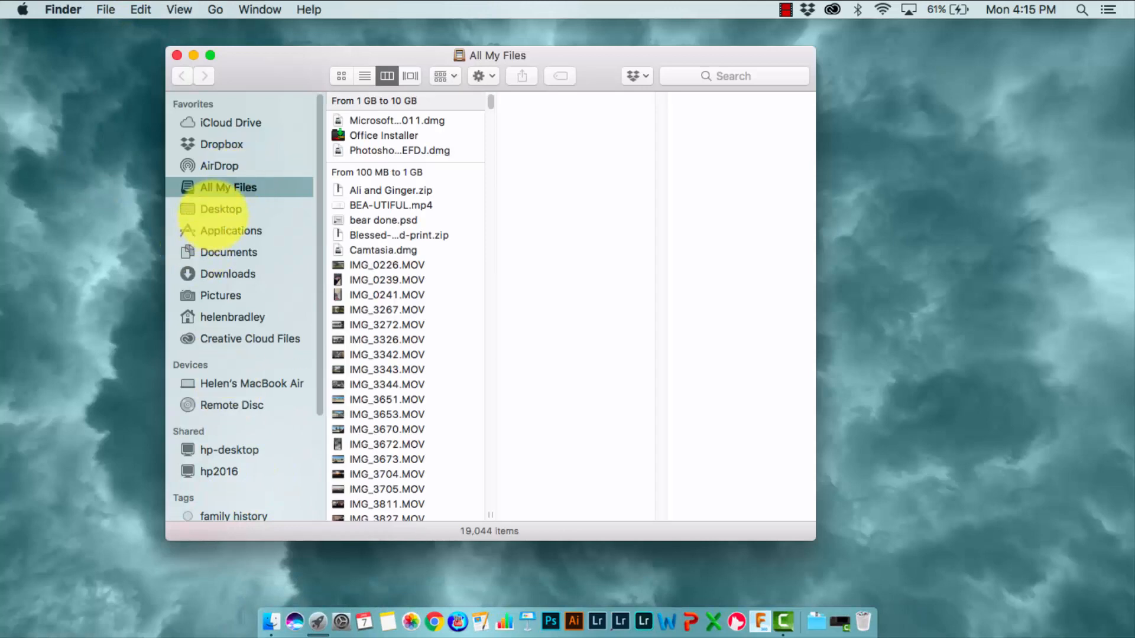
click(216, 275)
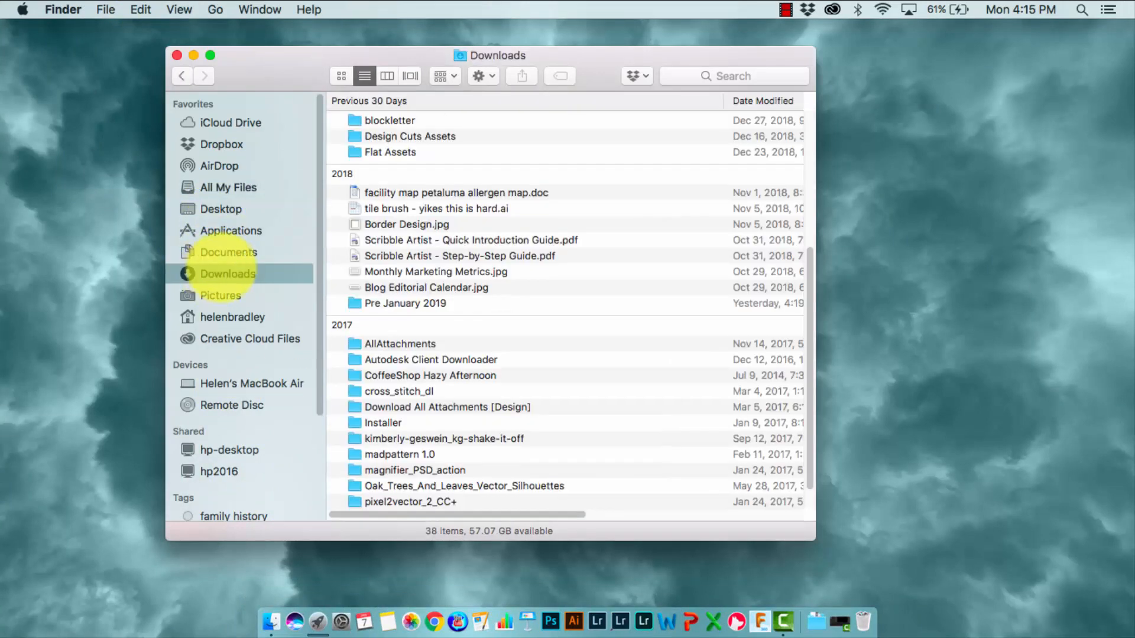
click(369, 138)
double_click(368, 137)
click(354, 168)
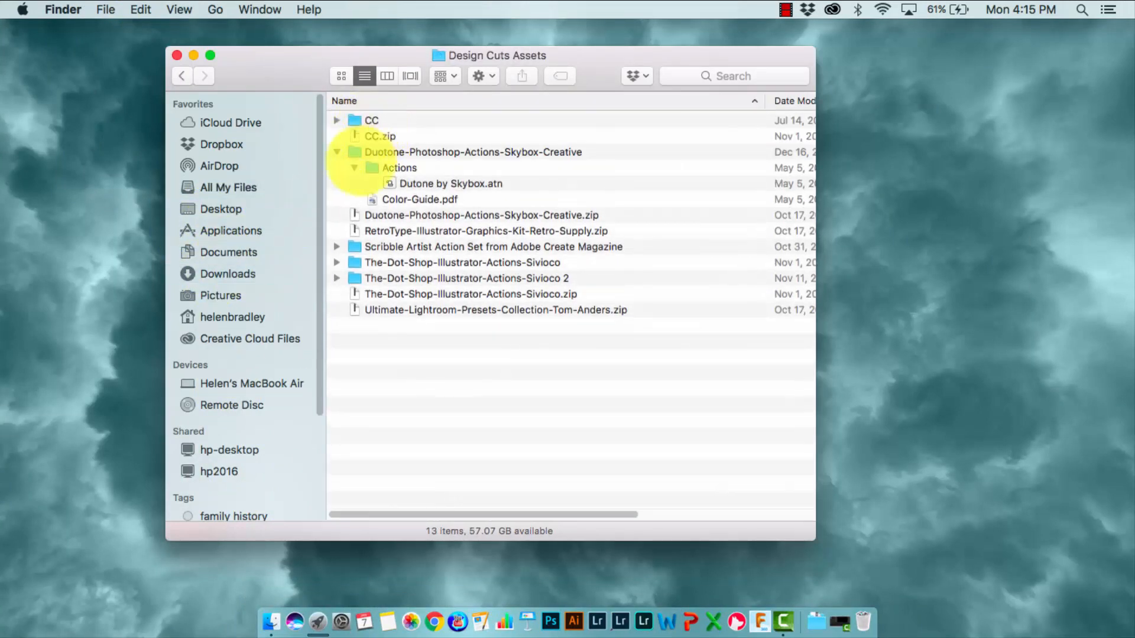
click(410, 184)
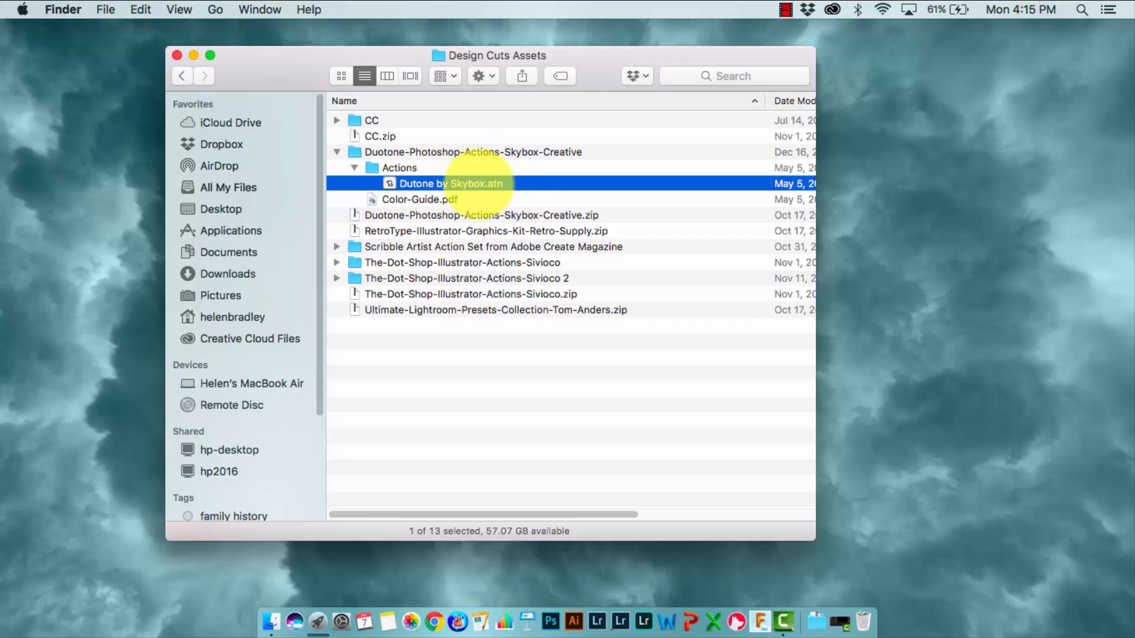
click(137, 11)
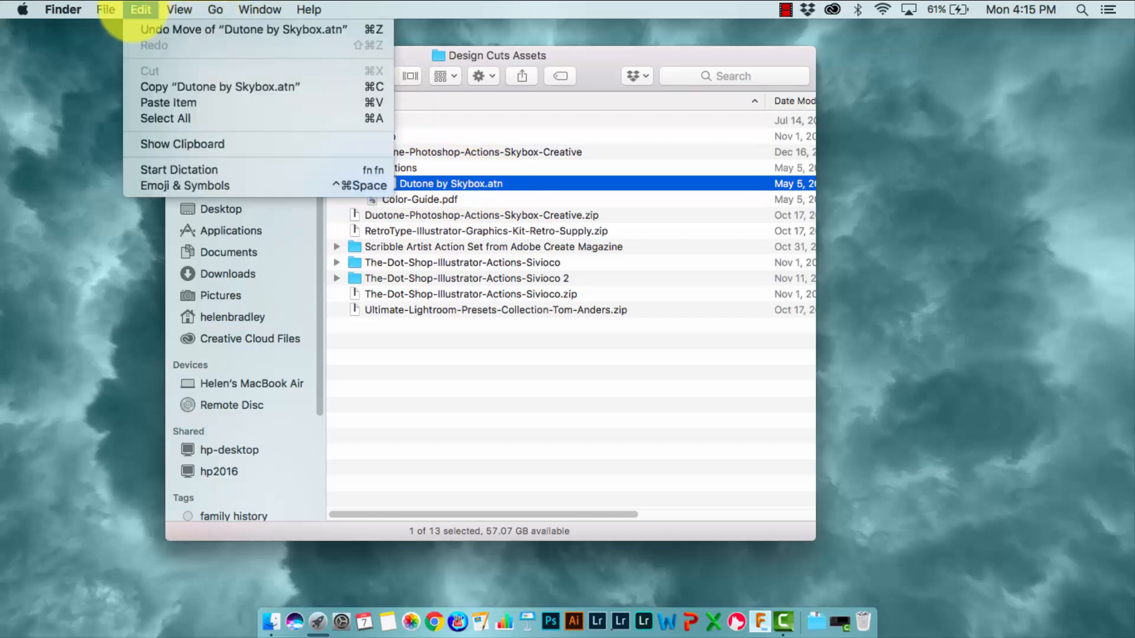
click(158, 87)
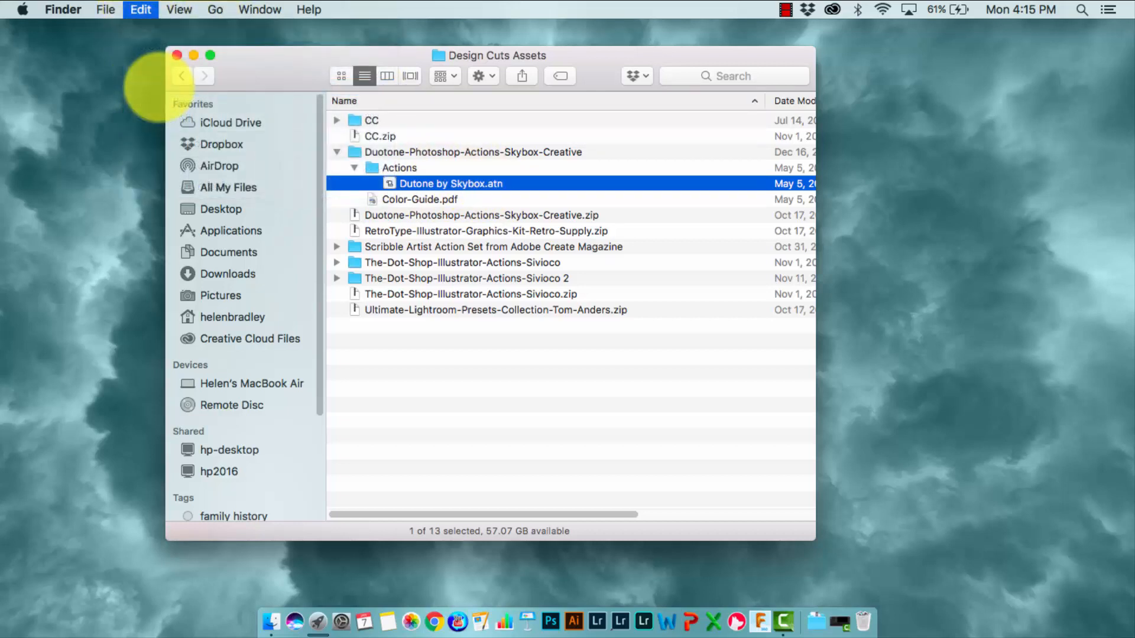
click(177, 55)
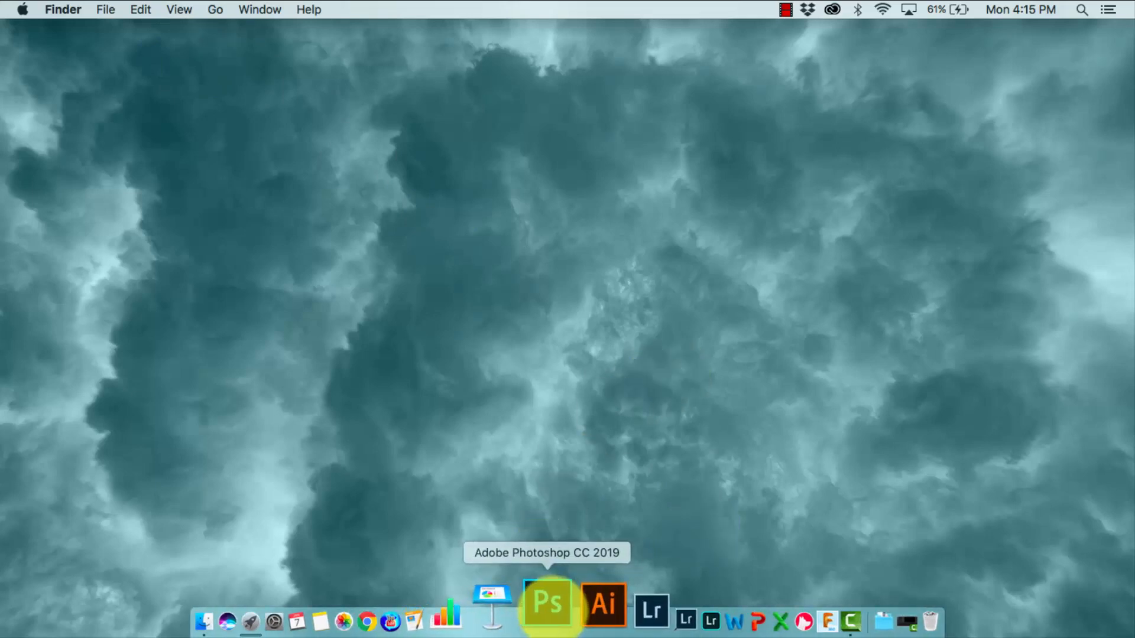
- Reveal the Adobe Photoshop CC 2019 application folder in Finder and open its Presets > Actions folder
super+click(548, 612)
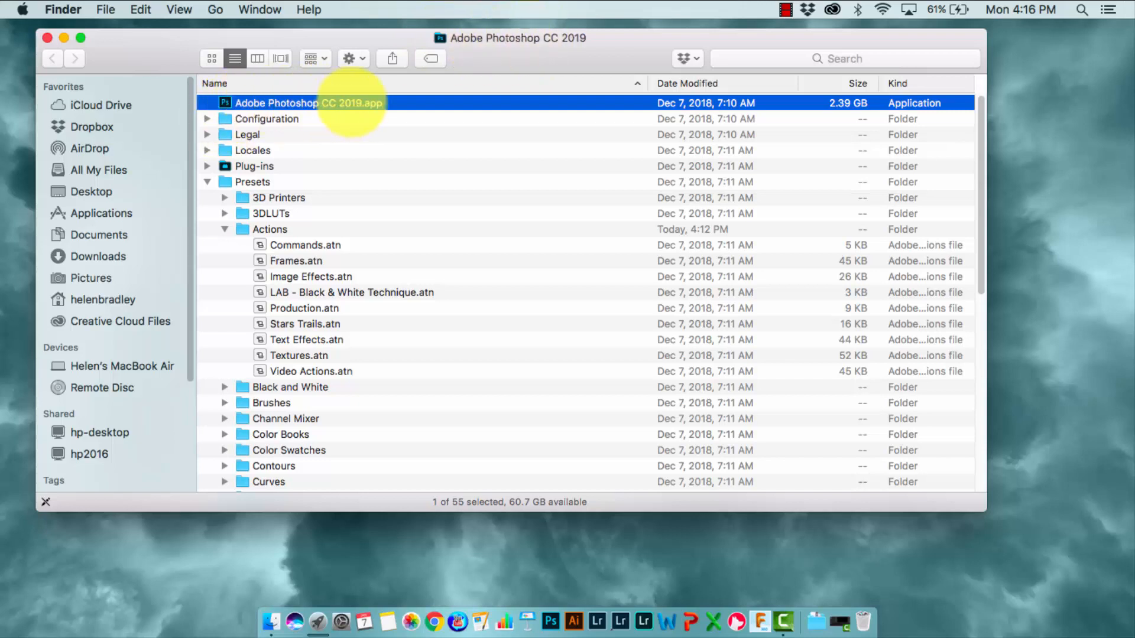
click(208, 182)
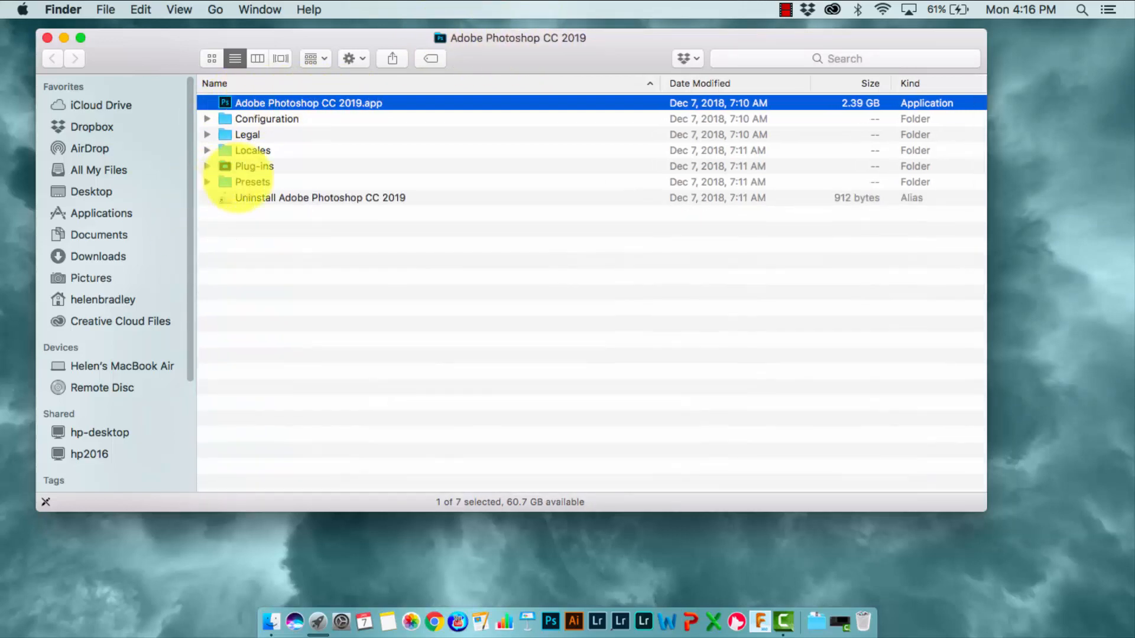
click(202, 182)
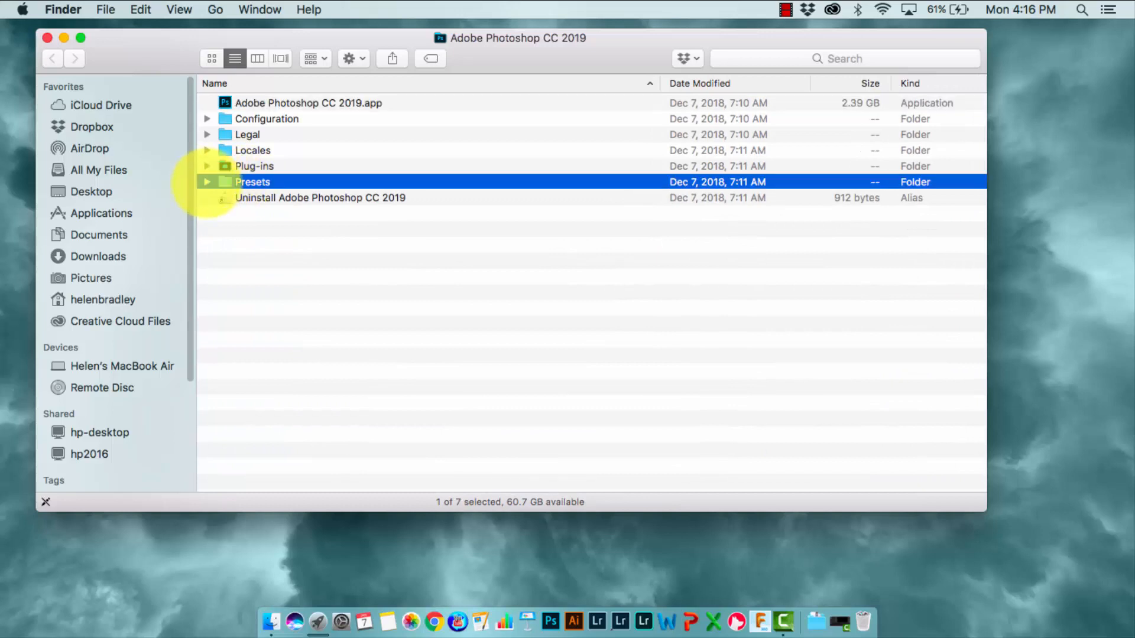
click(207, 181)
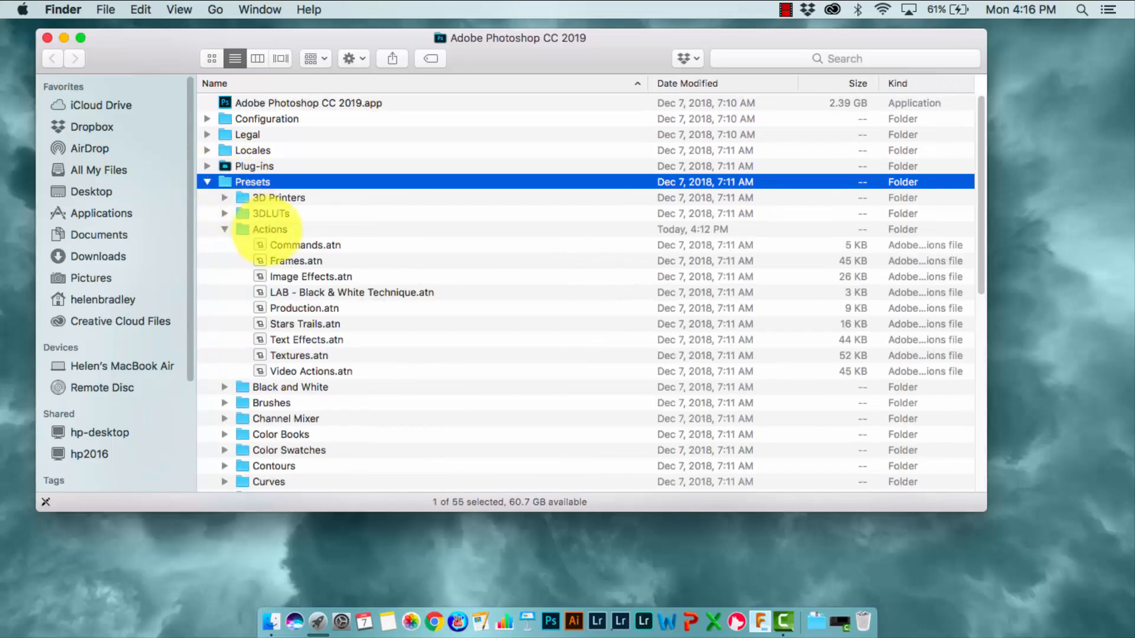
double_click(269, 229)
click(272, 230)
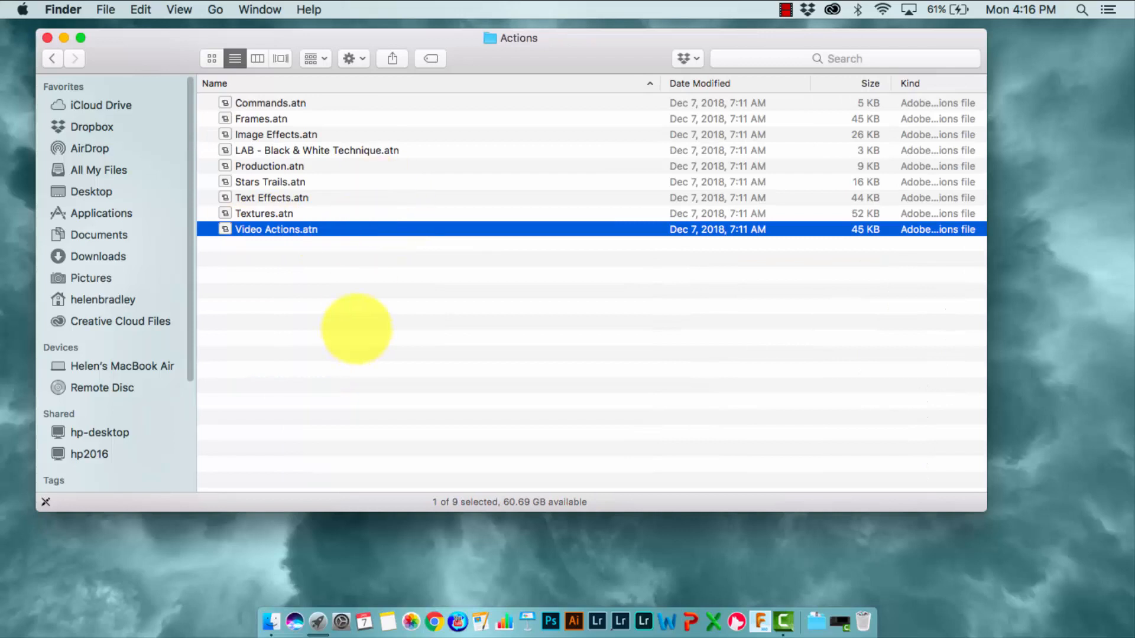
- Paste the copied action file into the Actions folder, authorize the change with the account password, and close the folder window
click(357, 328)
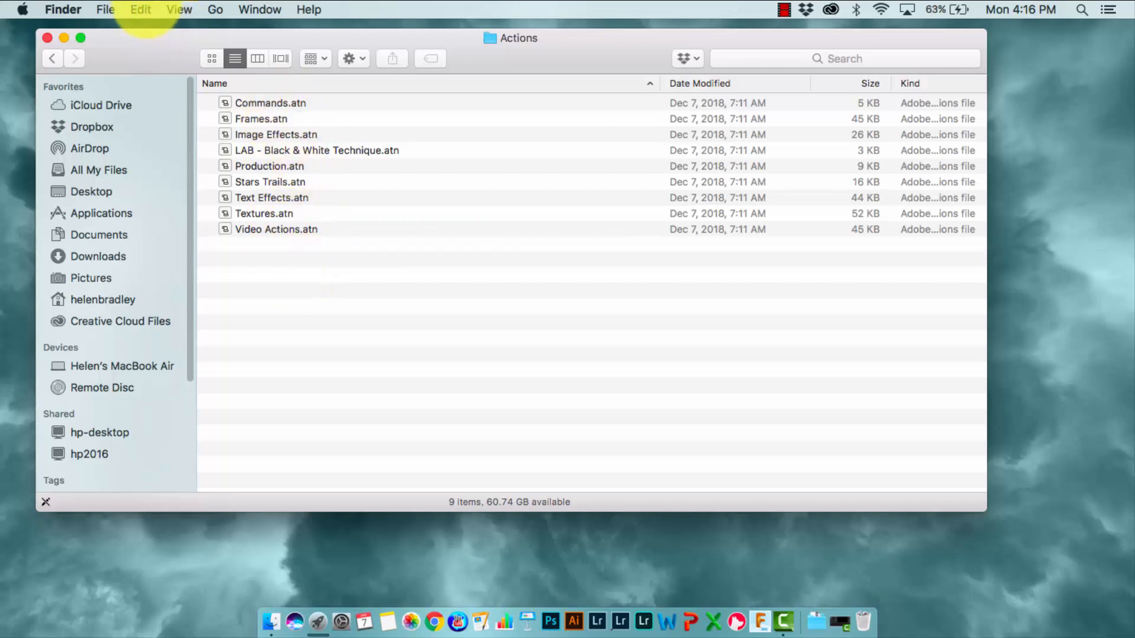
click(141, 11)
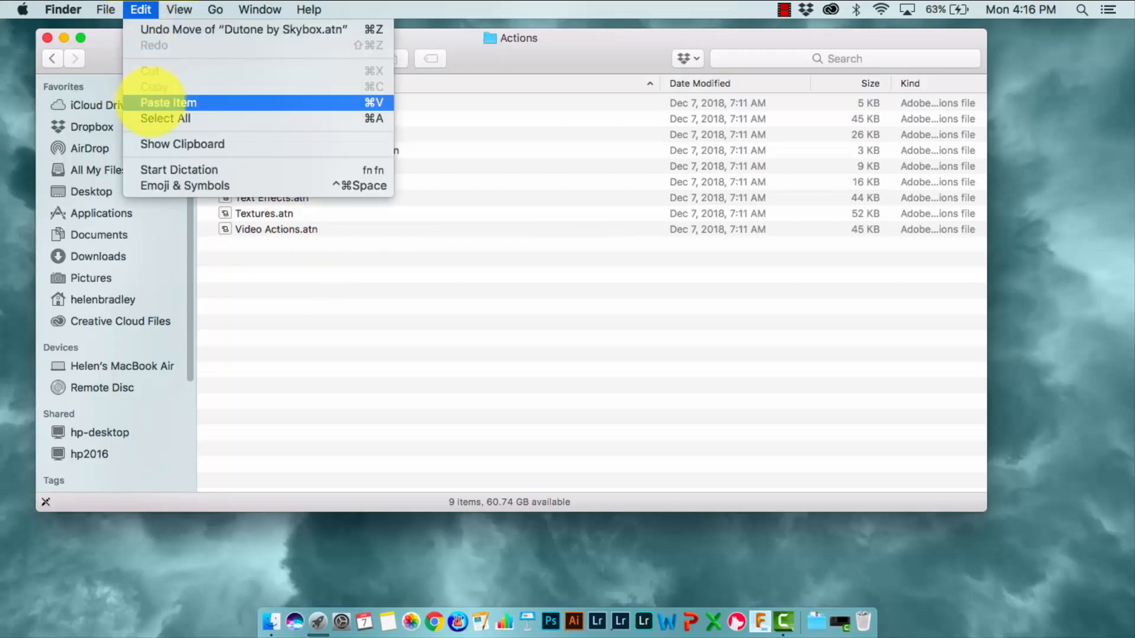
click(149, 102)
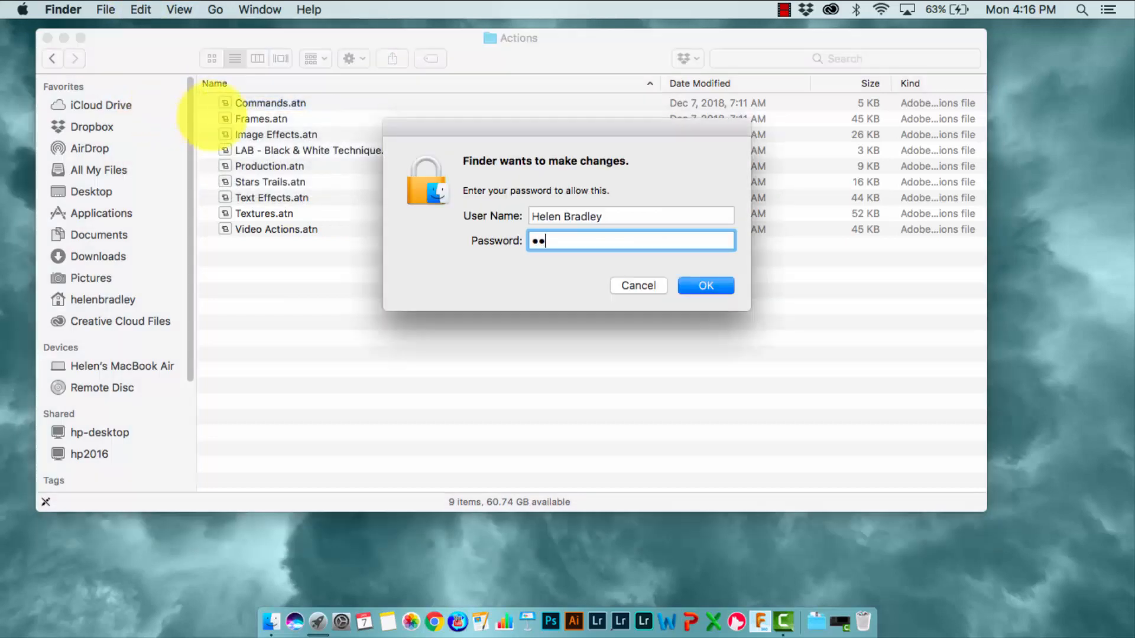
click(707, 286)
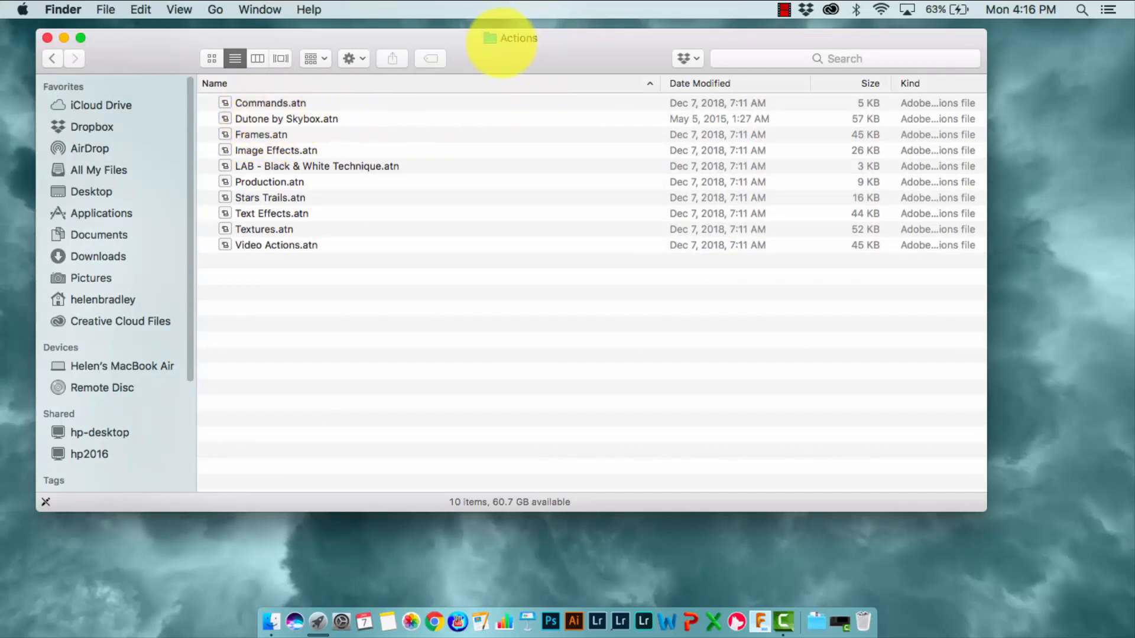
click(52, 58)
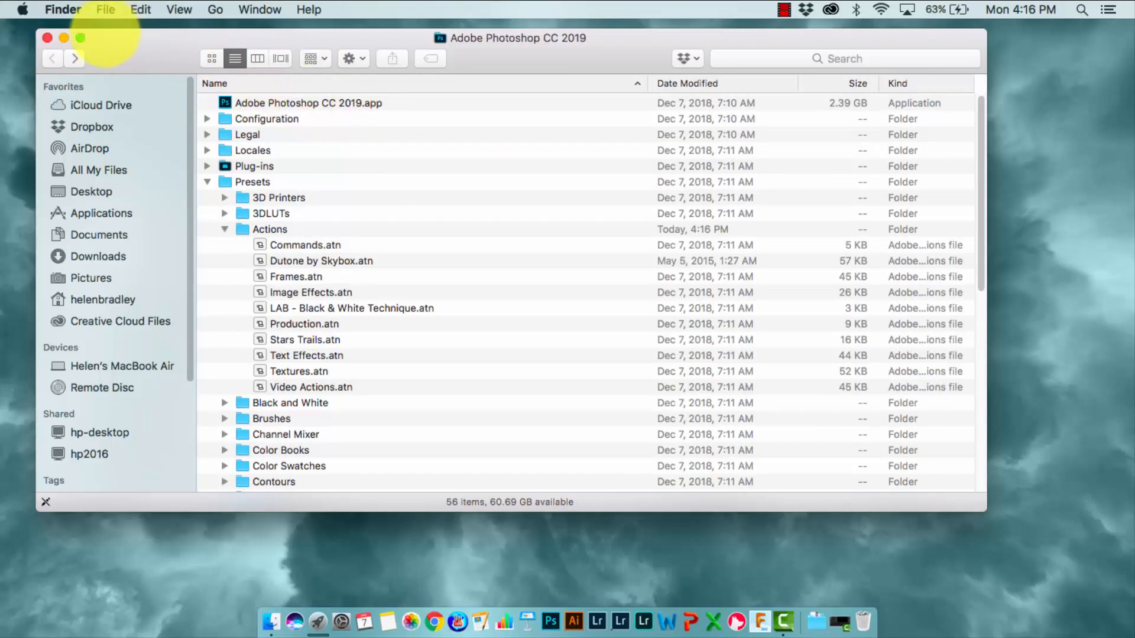
click(47, 37)
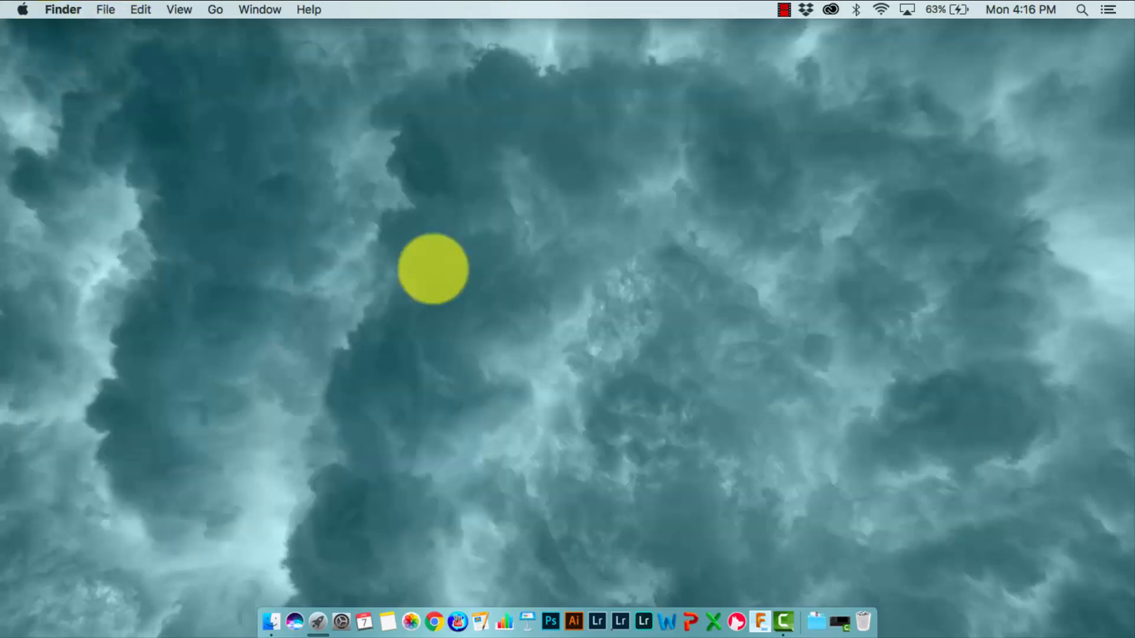
- Switch to Adobe Photoshop CC 2019 by relaunching it and dismiss its home screen
click(549, 609)
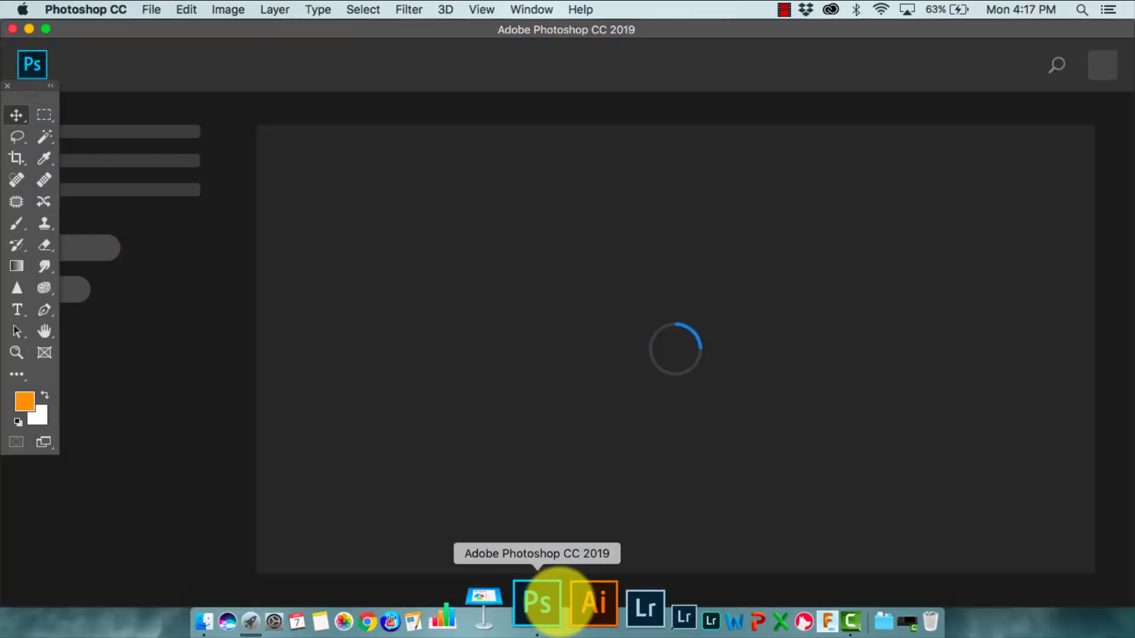
key(Escape)
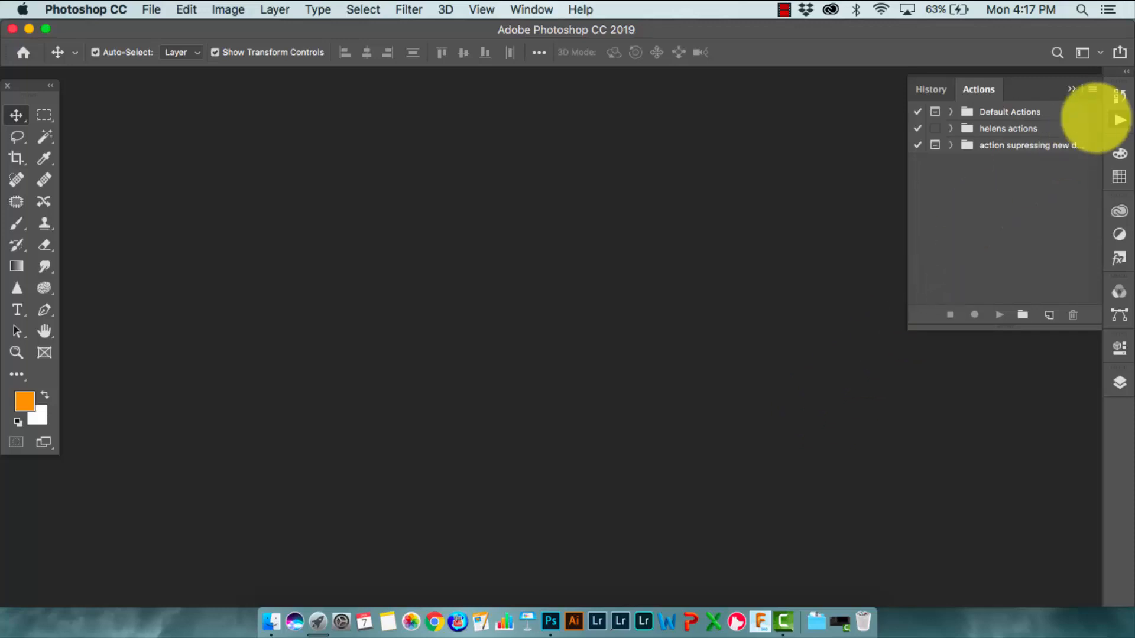
- Load the Dutone by Skybox action set from the installed presets, deselect it, and delete it from the loaded sets
click(1092, 89)
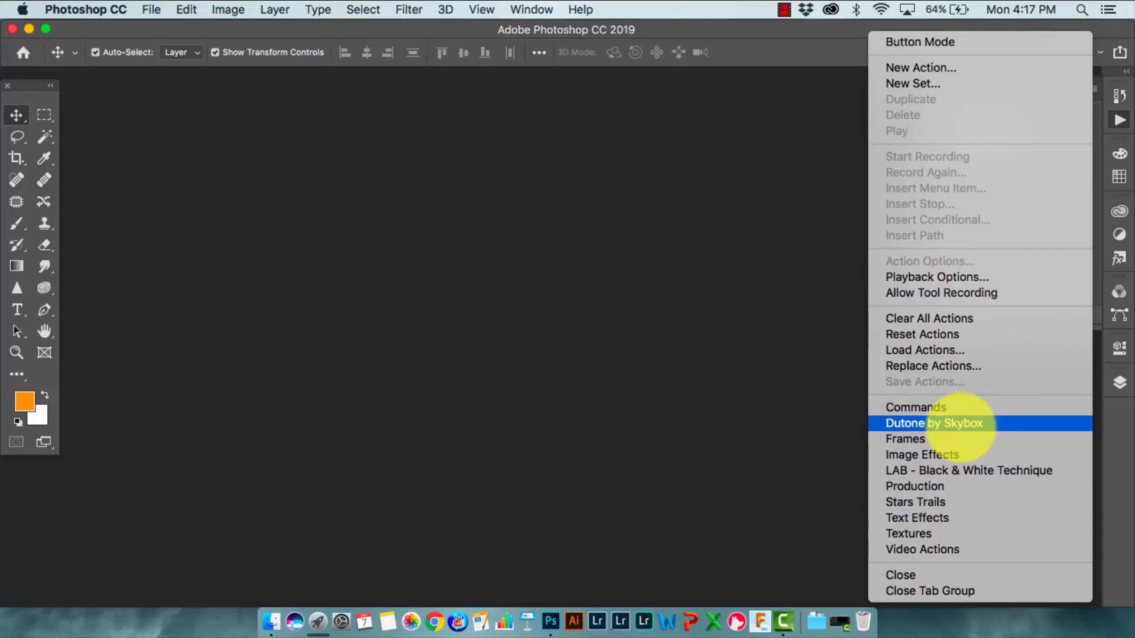
click(961, 423)
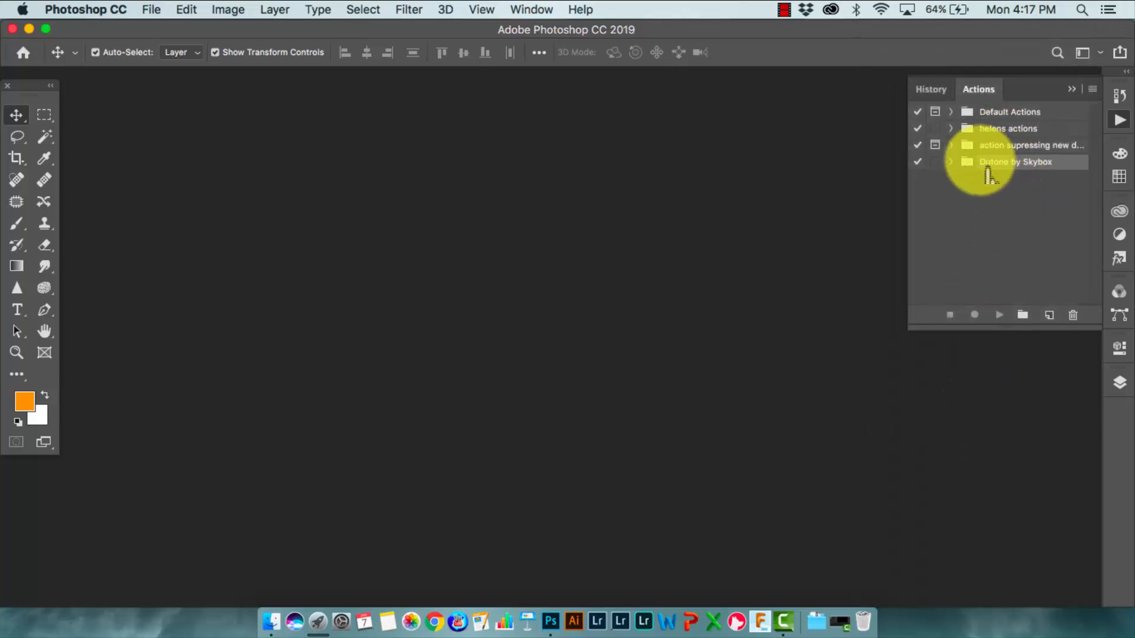
click(986, 202)
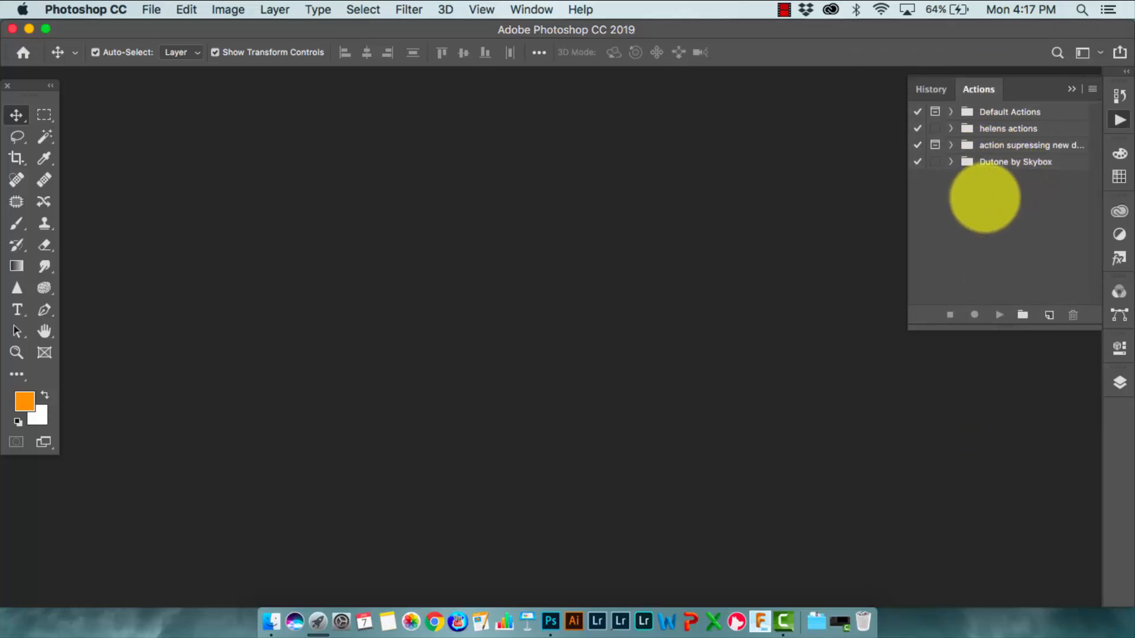
drag(999, 177, 1073, 315)
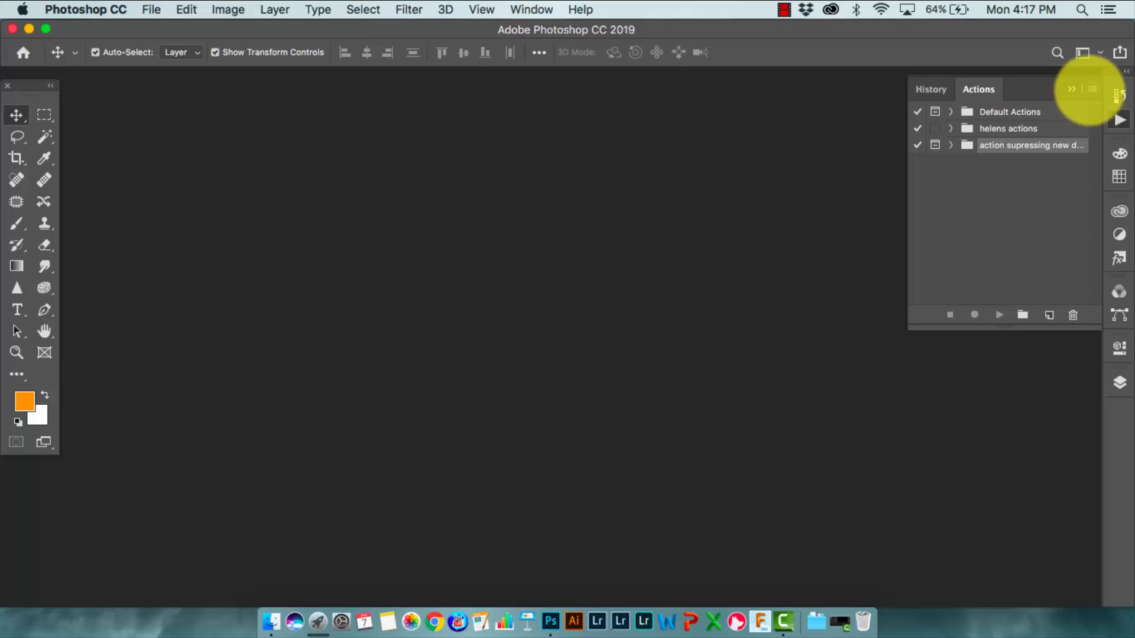
- Reload the Dutone by Skybox action set from the installed presets and deselect it
click(1093, 89)
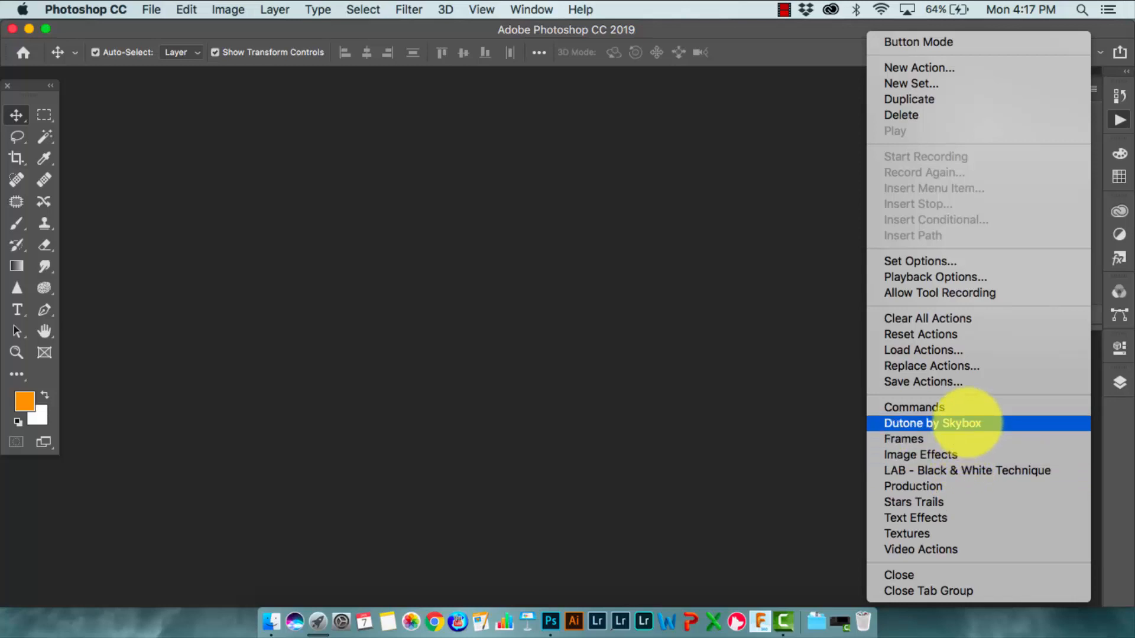
click(962, 422)
click(997, 259)
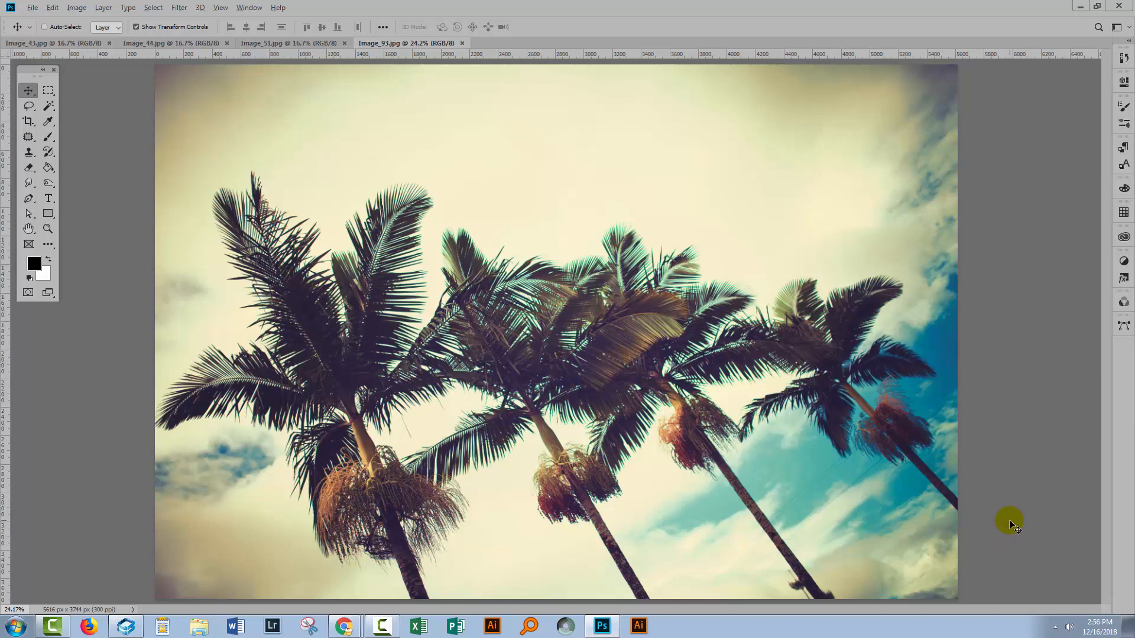
- Switch to Chrome and view the 100+ Hi-Res Photos Vol. 3 product page on Design Cuts
key(alt+Tab)
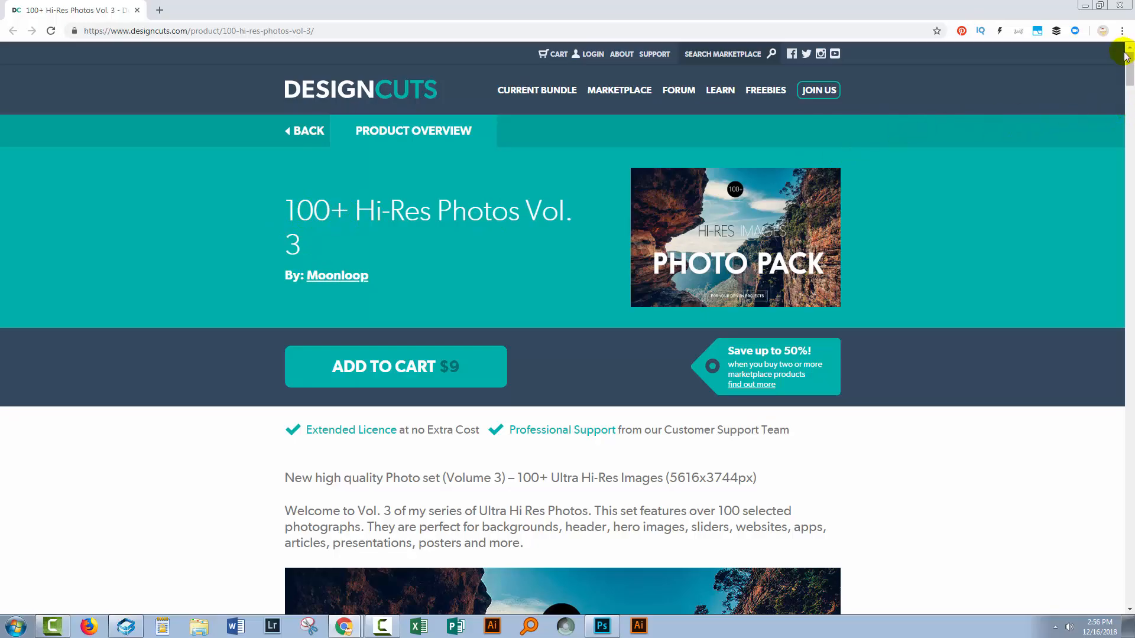
mouse_move(1125, 56)
mouse_down()
mouse_move(1130, 326)
mouse_move(1129, 50)
mouse_up()
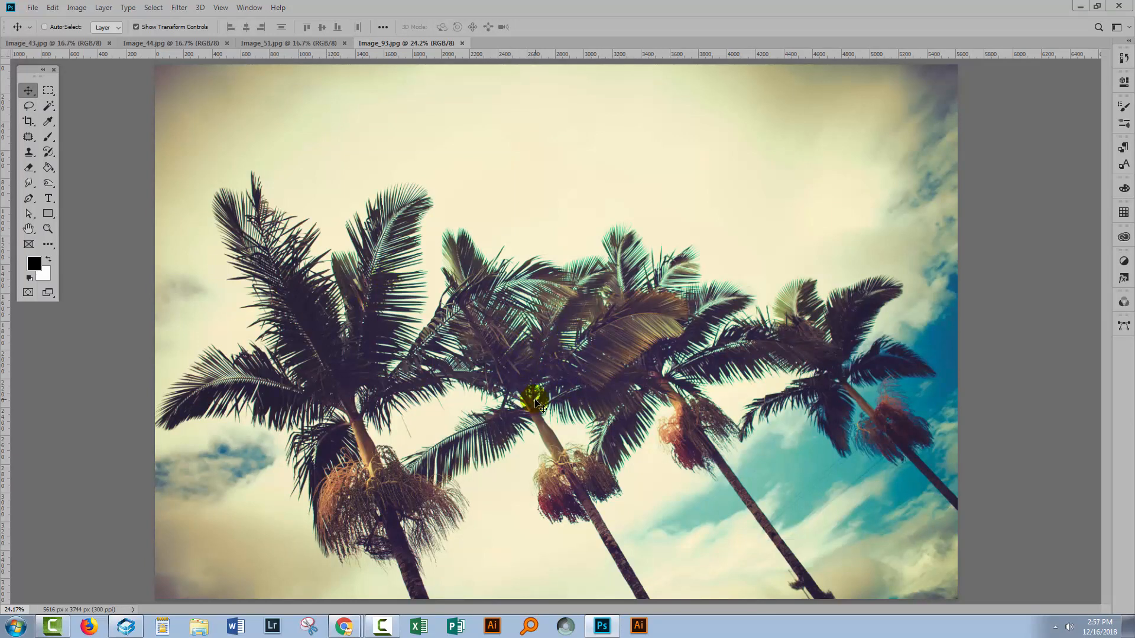
- Save a copy of the palm tree image as Image_93_edited.jpg in JPEG format at maximum quality 12
click(33, 9)
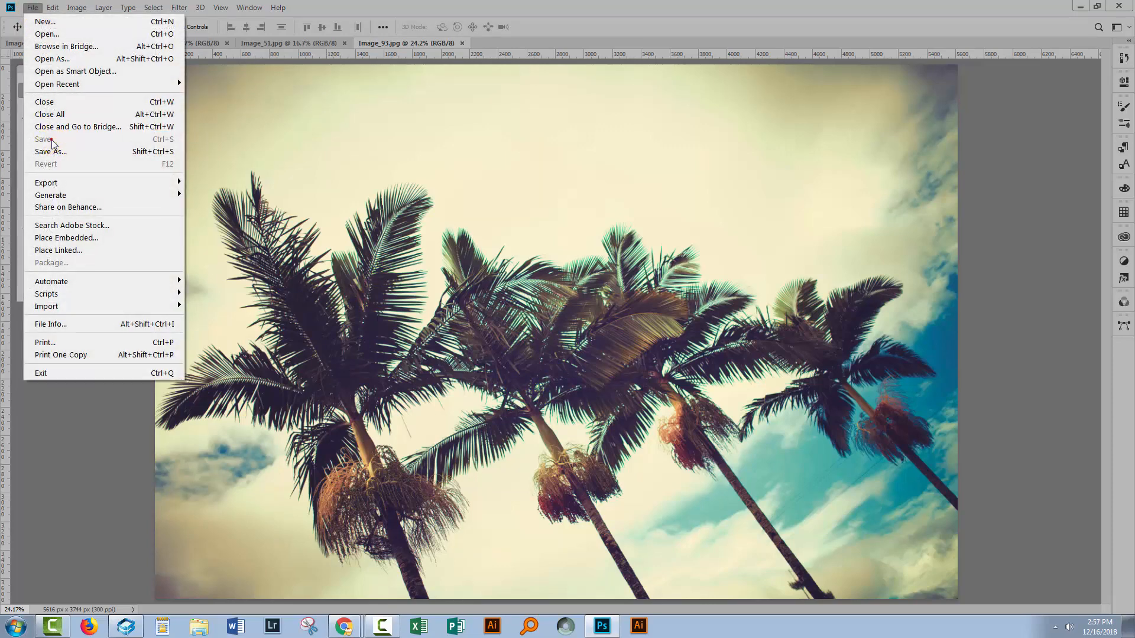
click(354, 217)
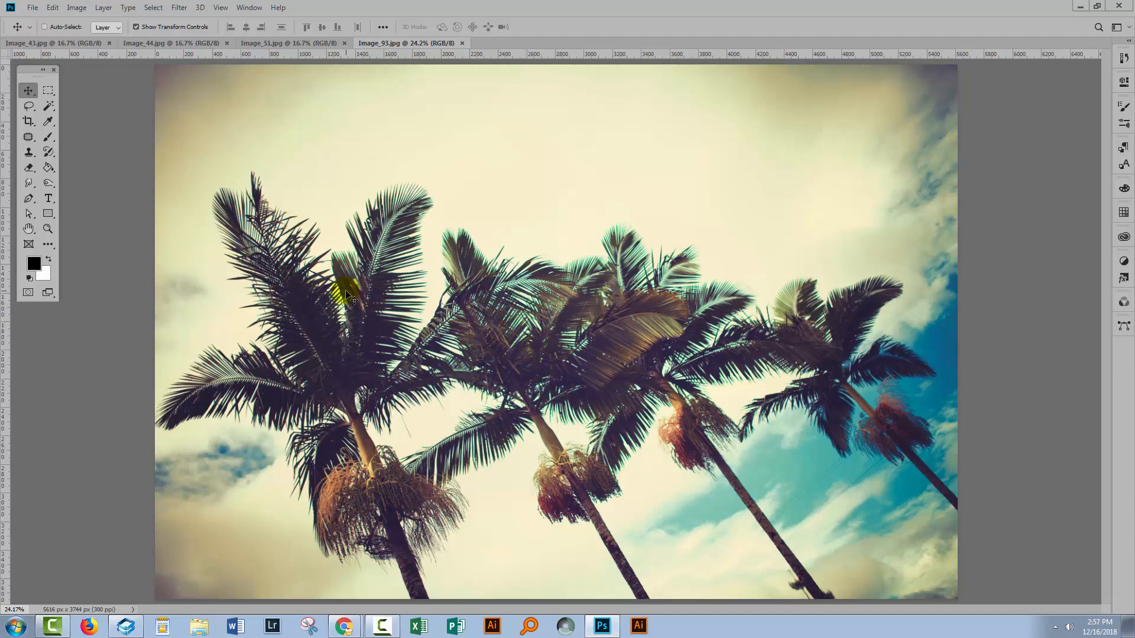
click(31, 8)
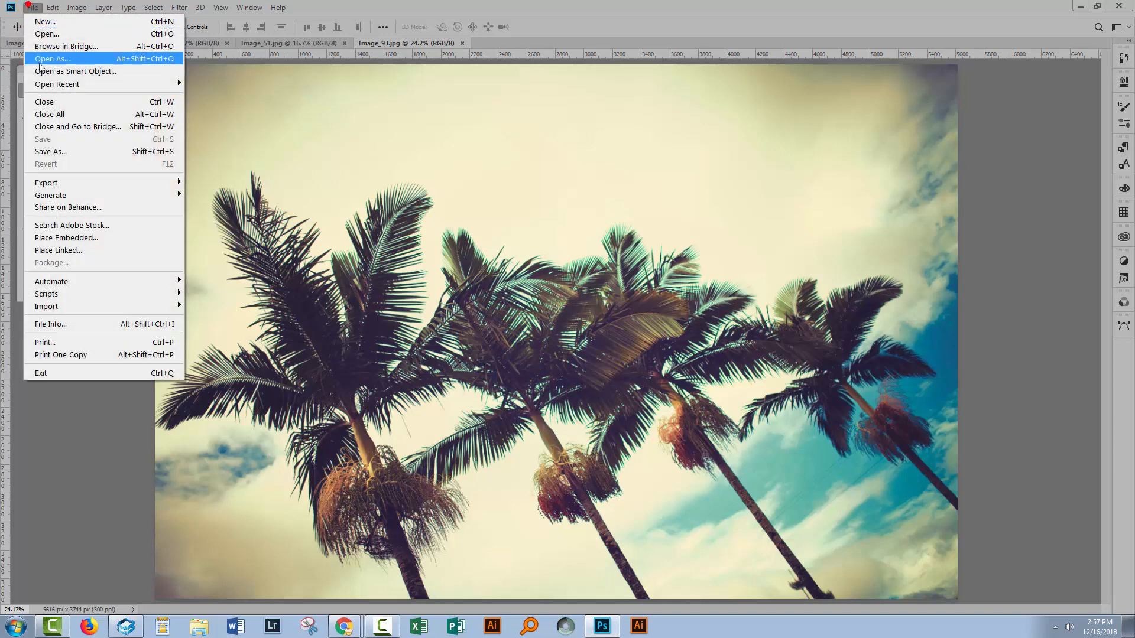
click(53, 148)
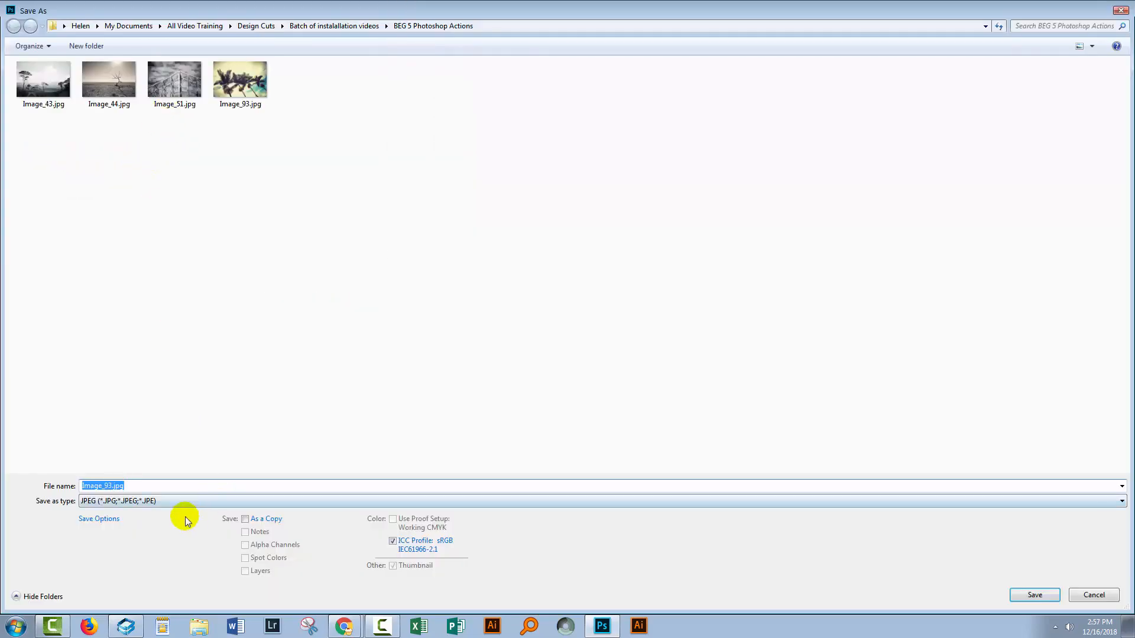
click(110, 487)
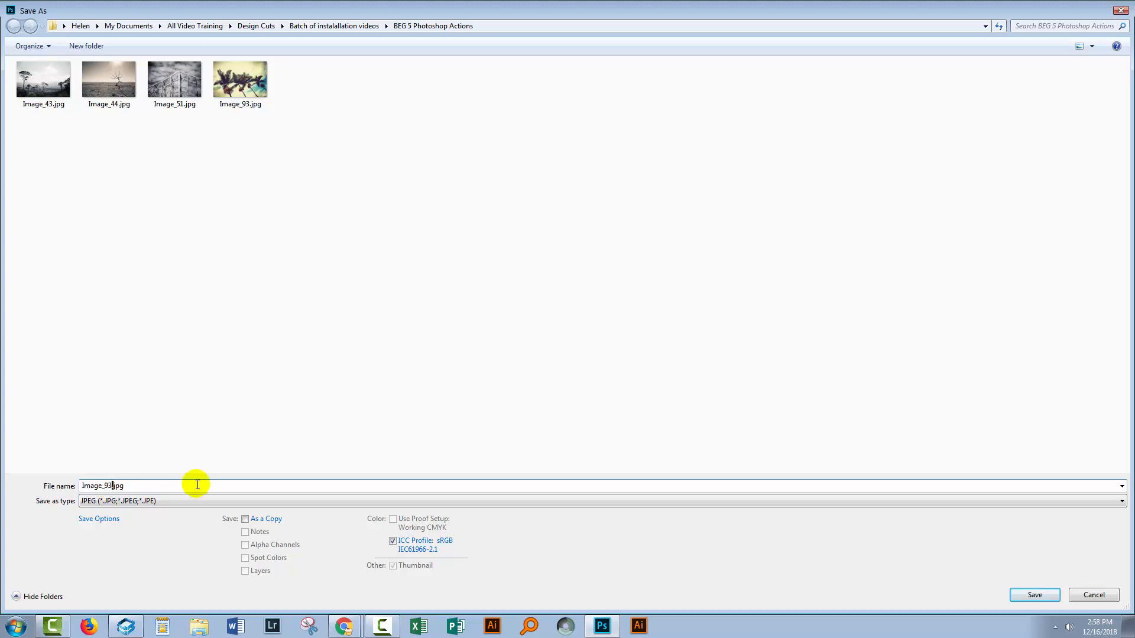
text(_edited)
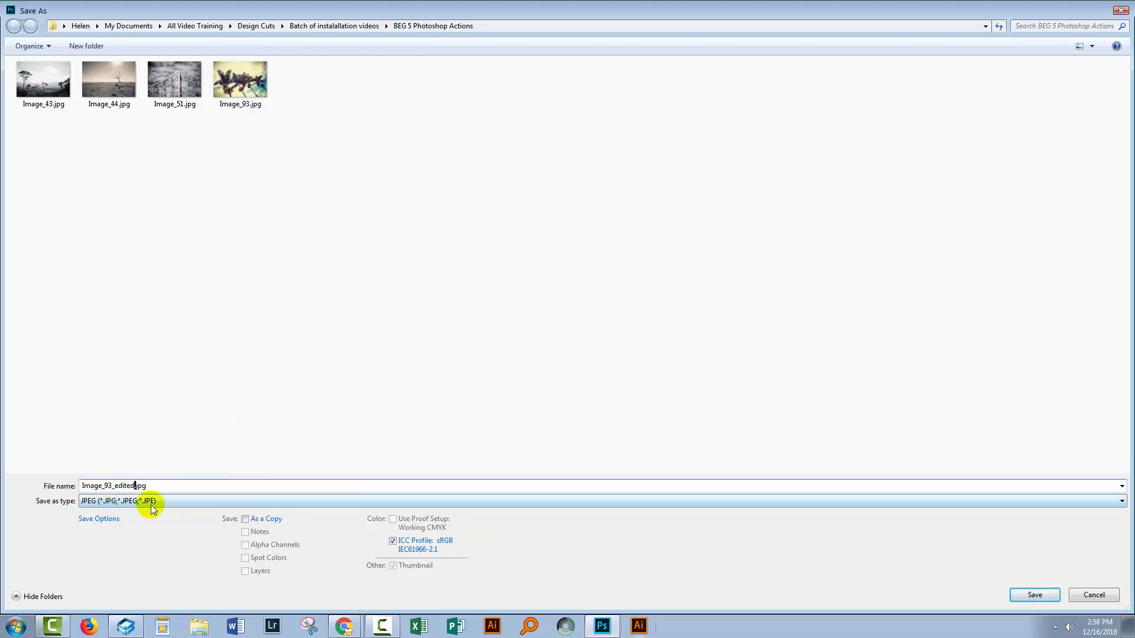
click(1028, 595)
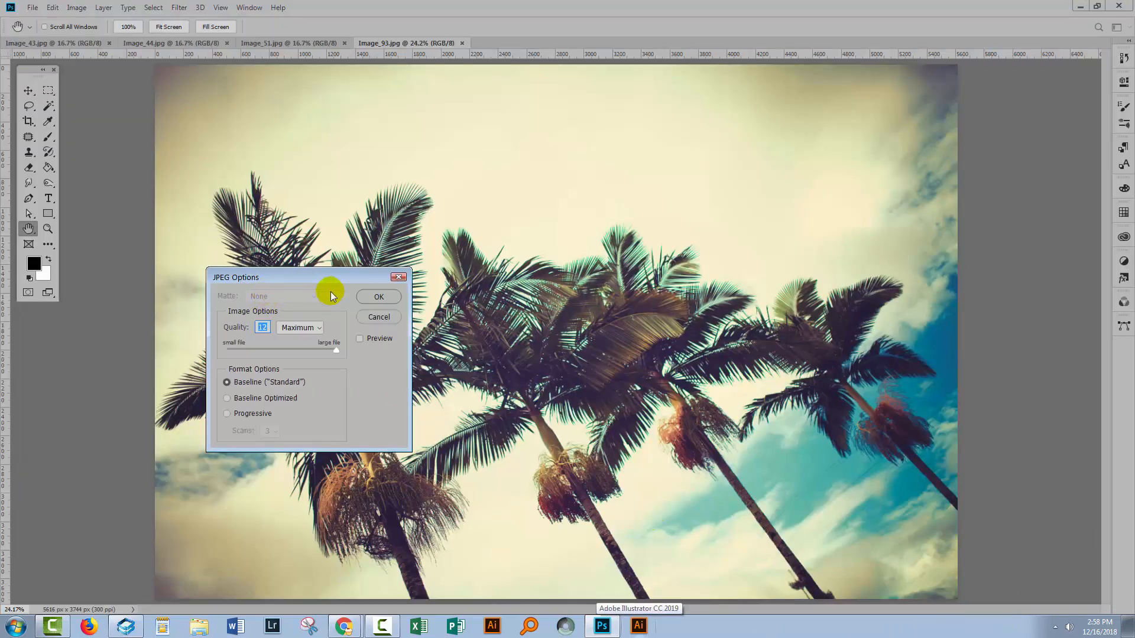
click(367, 298)
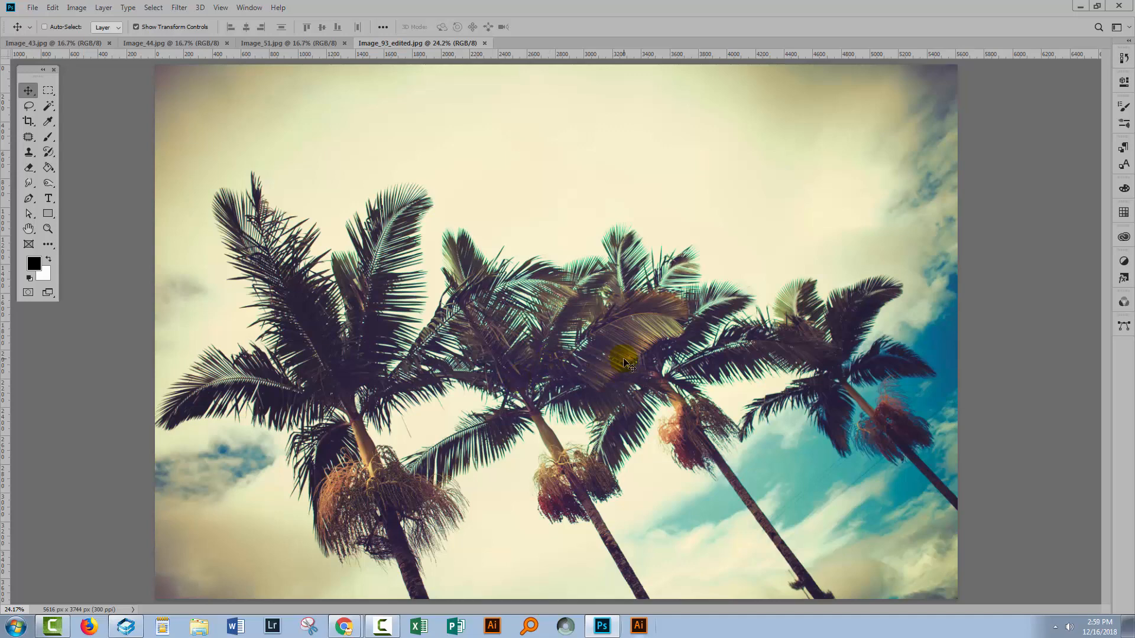
- Show the list of loaded actions and move it over the edge of the image
click(249, 7)
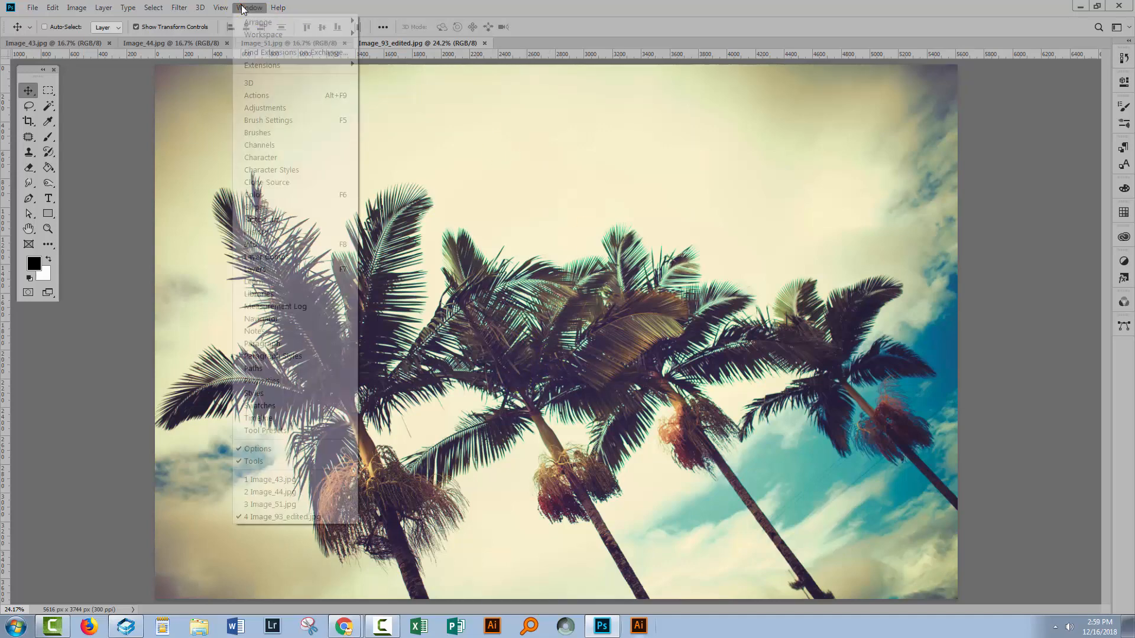
click(250, 97)
drag(944, 181, 828, 170)
scroll(960, 231, up, 3)
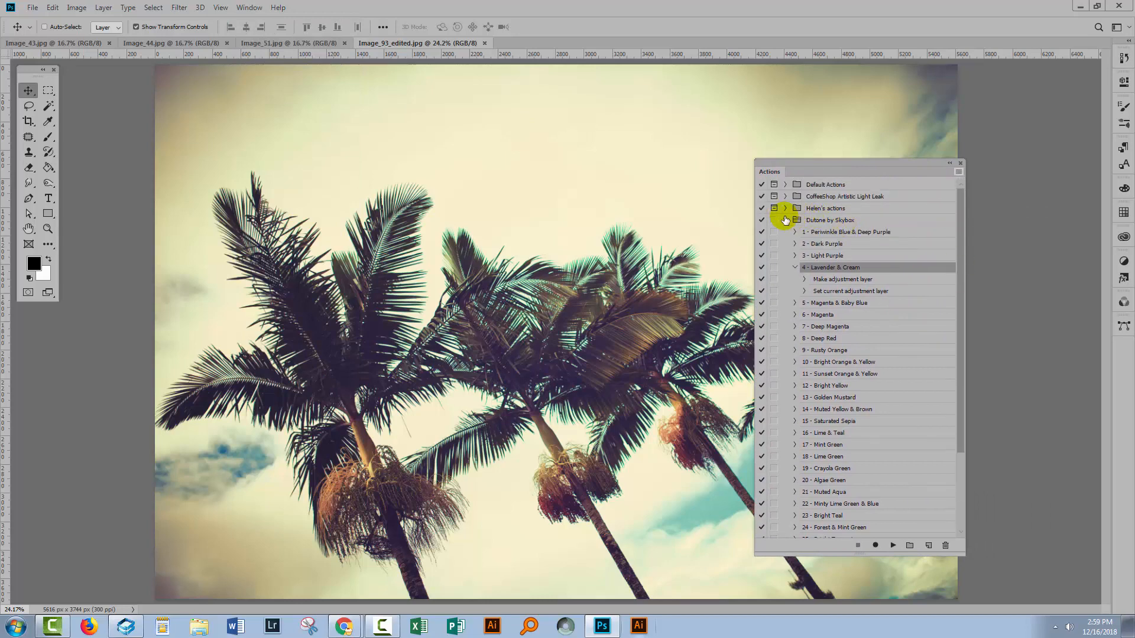
- Look through the actions in the Dutone by Skybox set and collapse the steps of 4 - Lavender & Cream
click(785, 220)
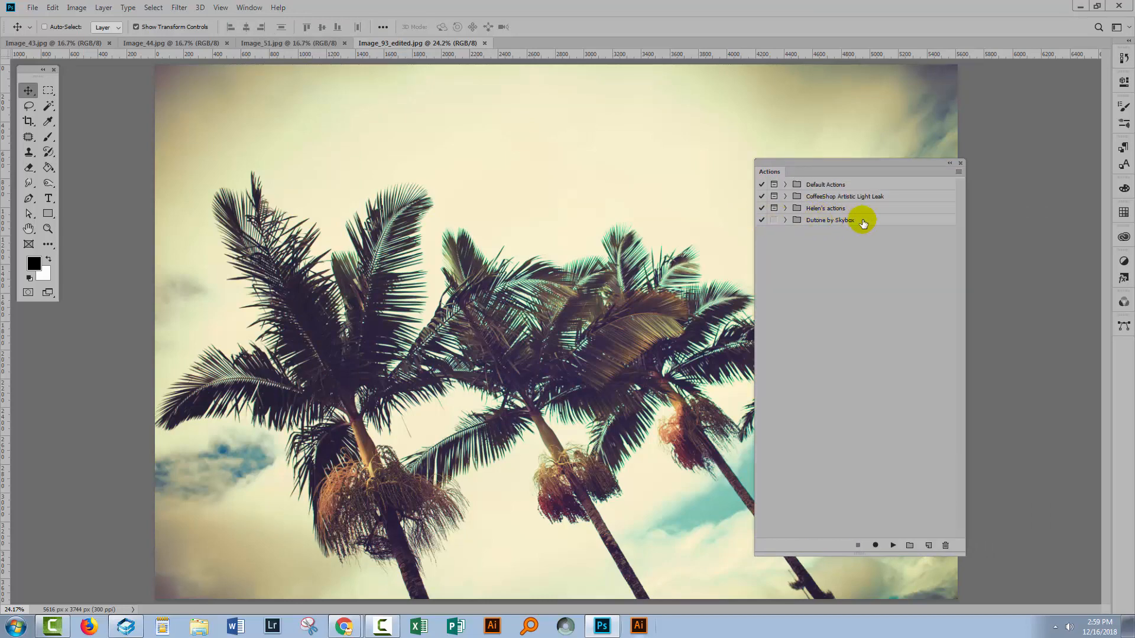
click(786, 221)
drag(959, 223, 948, 350)
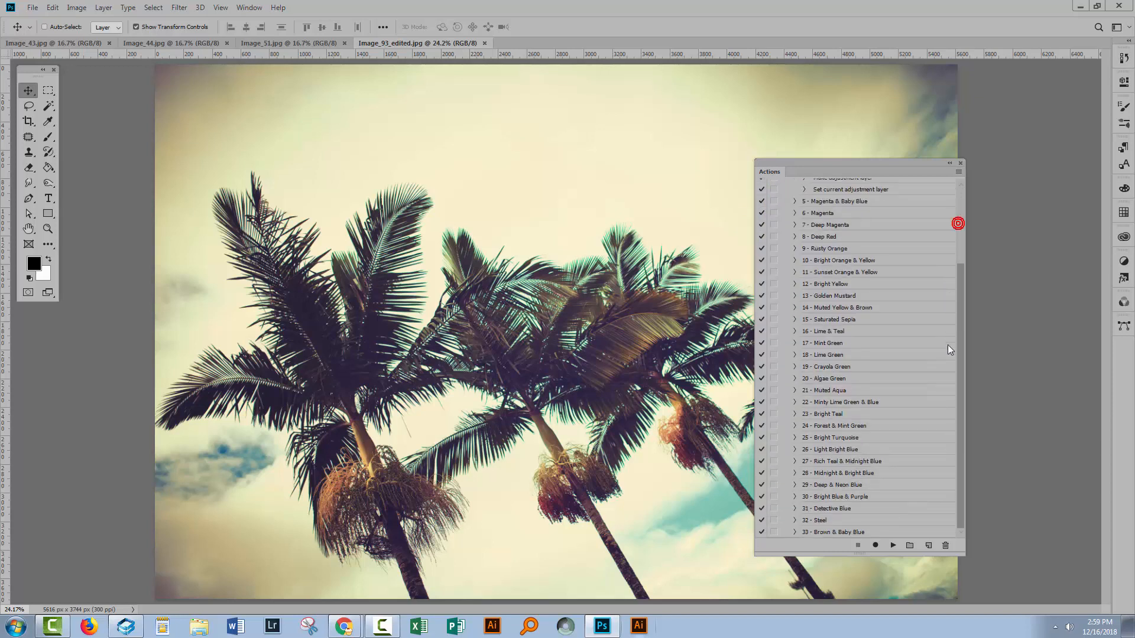
drag(959, 427, 956, 286)
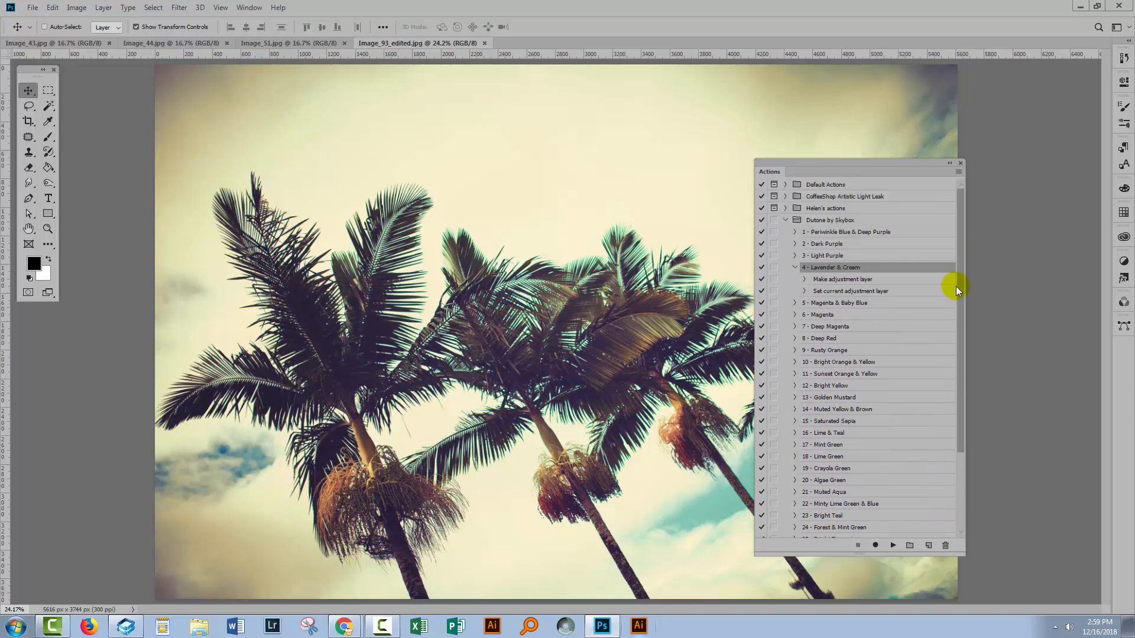
click(795, 267)
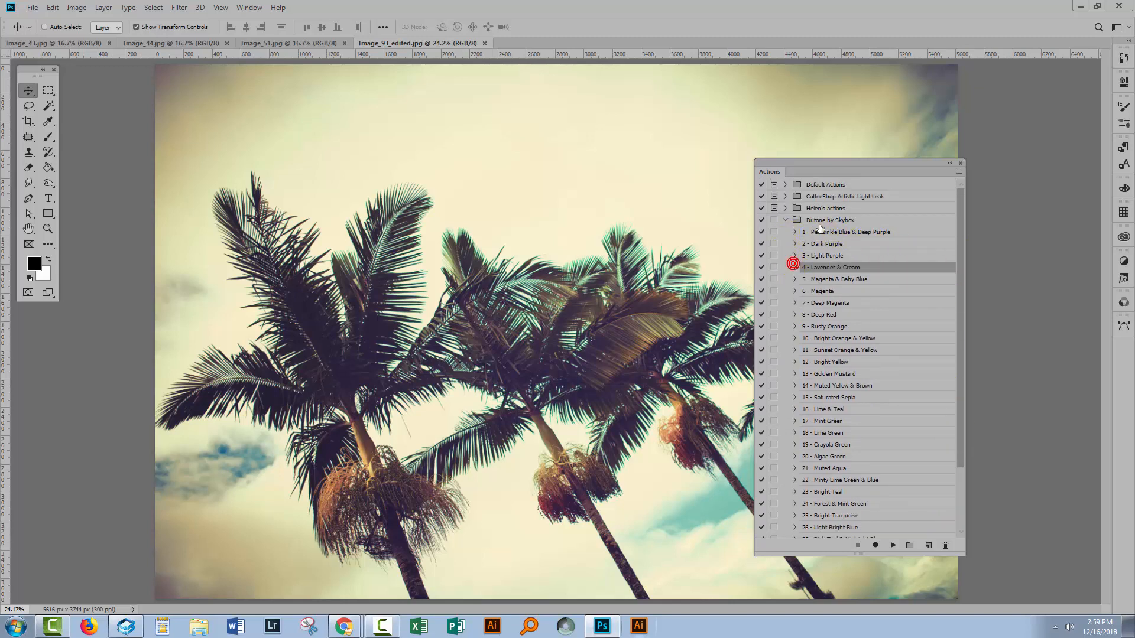
scroll(960, 395, down, 3)
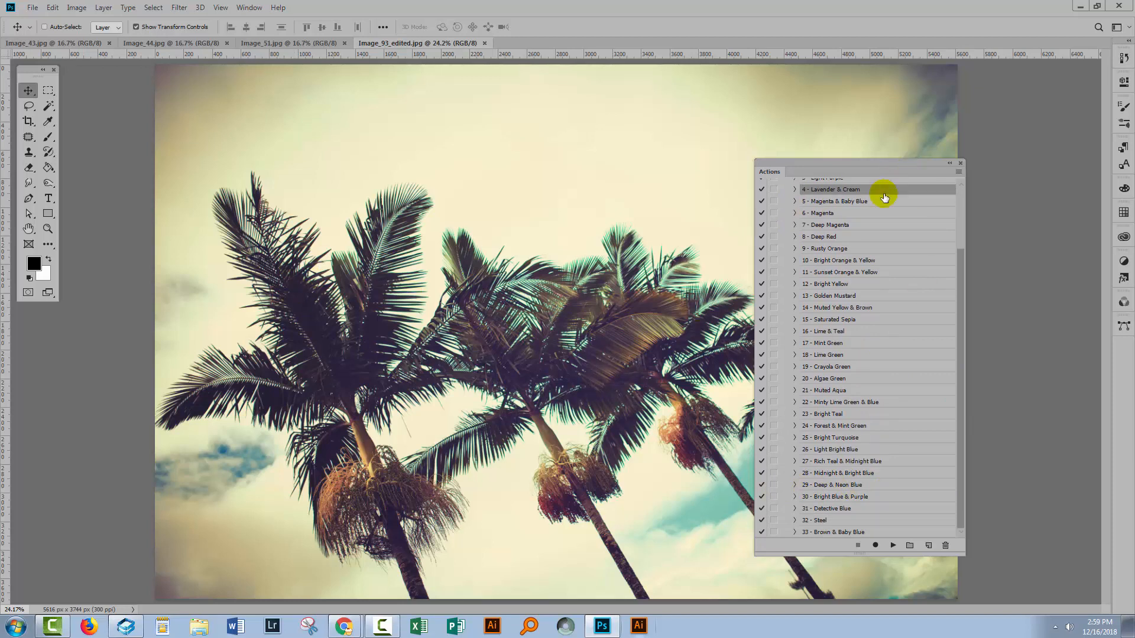
- Move the actions list clear of the image's centre and run the 4 - Lavender & Cream action on Image_93_edited.jpg
drag(804, 168, 928, 158)
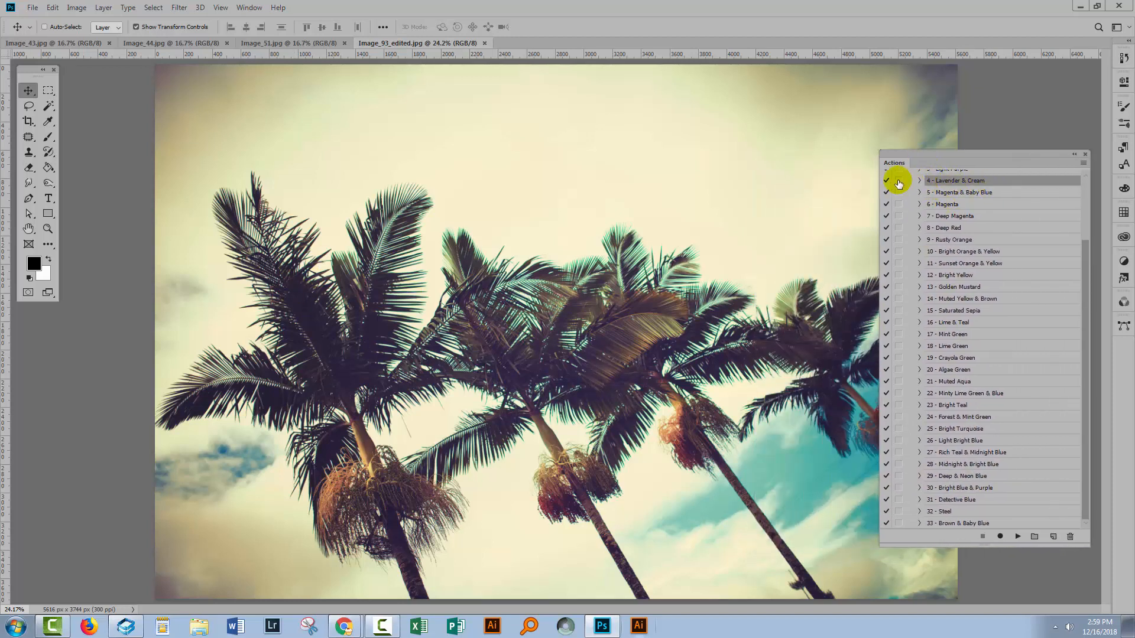
drag(1085, 260, 1088, 246)
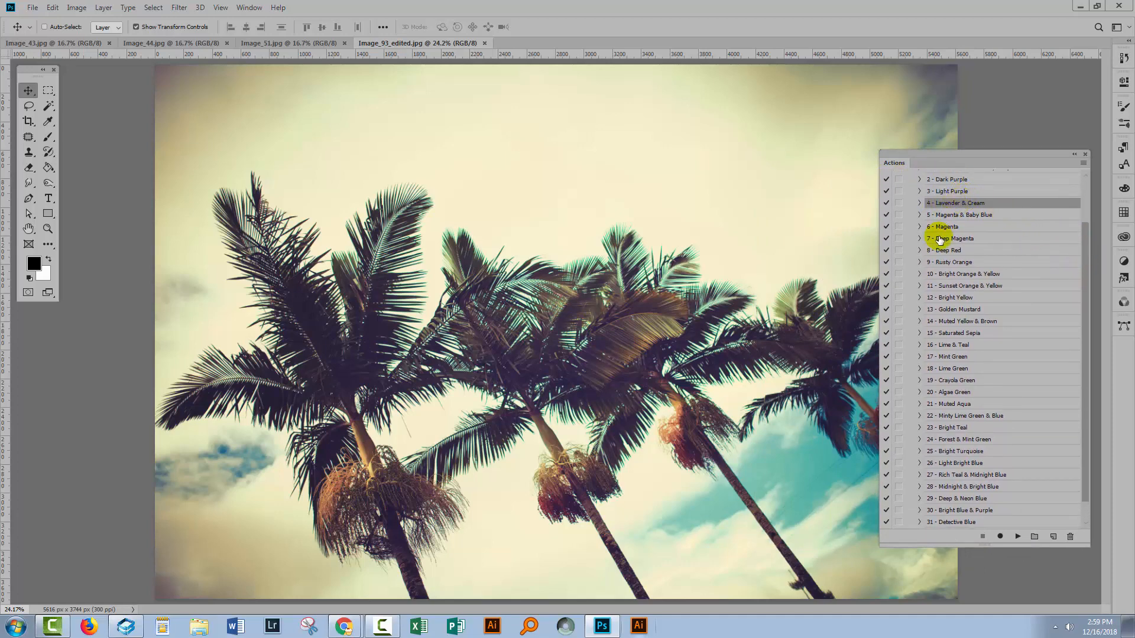
click(1018, 537)
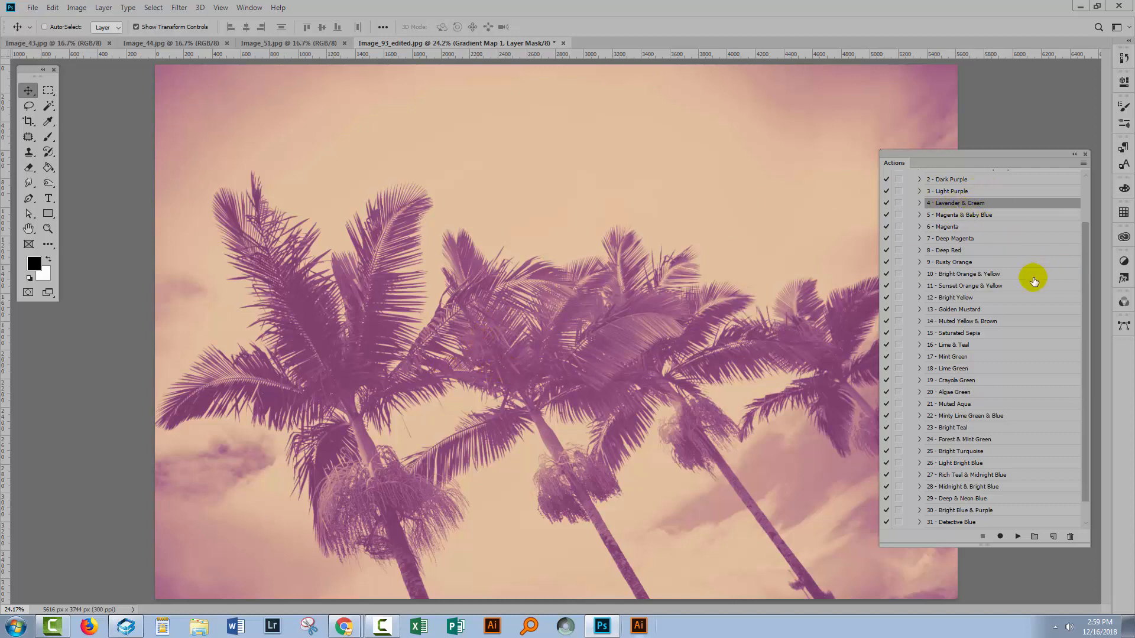
- Show the image's layers and move the list toward the edge of the workspace
key(F7)
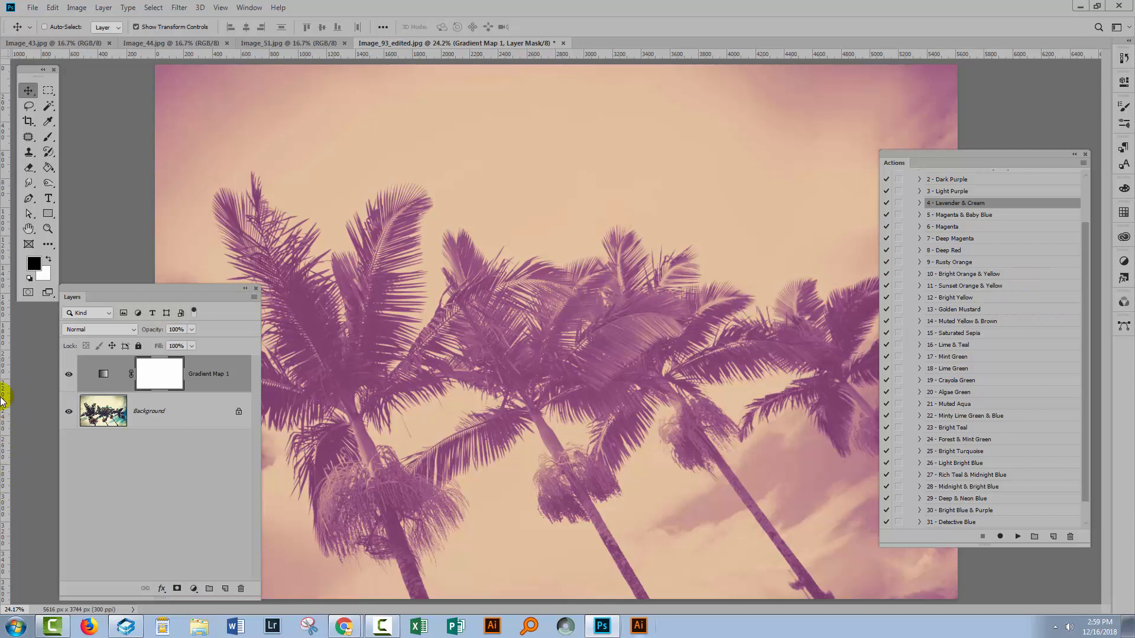
drag(126, 290, 77, 282)
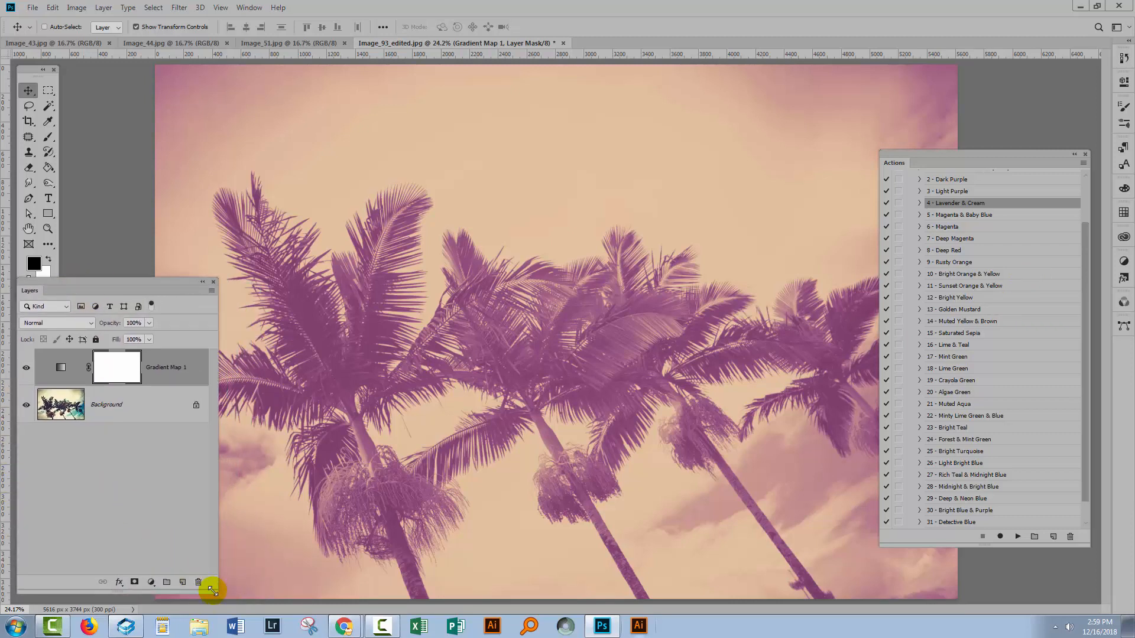
drag(213, 590, 214, 593)
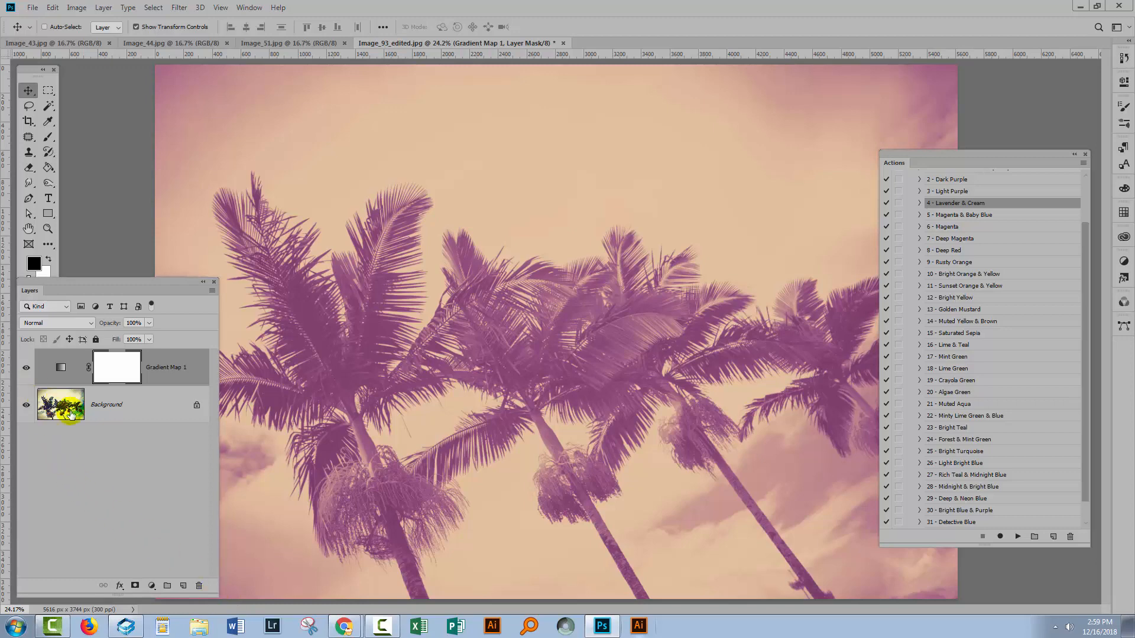
- Hide and show the gradient map layer to compare the image with and without the duotone, and narrow the layers list
click(24, 369)
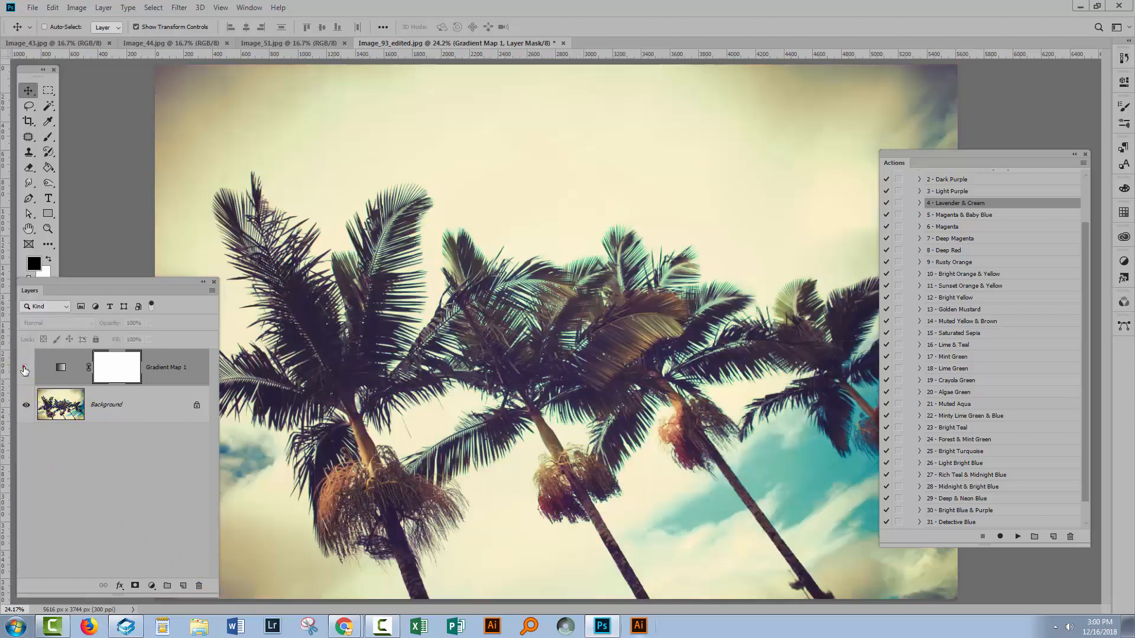
click(25, 368)
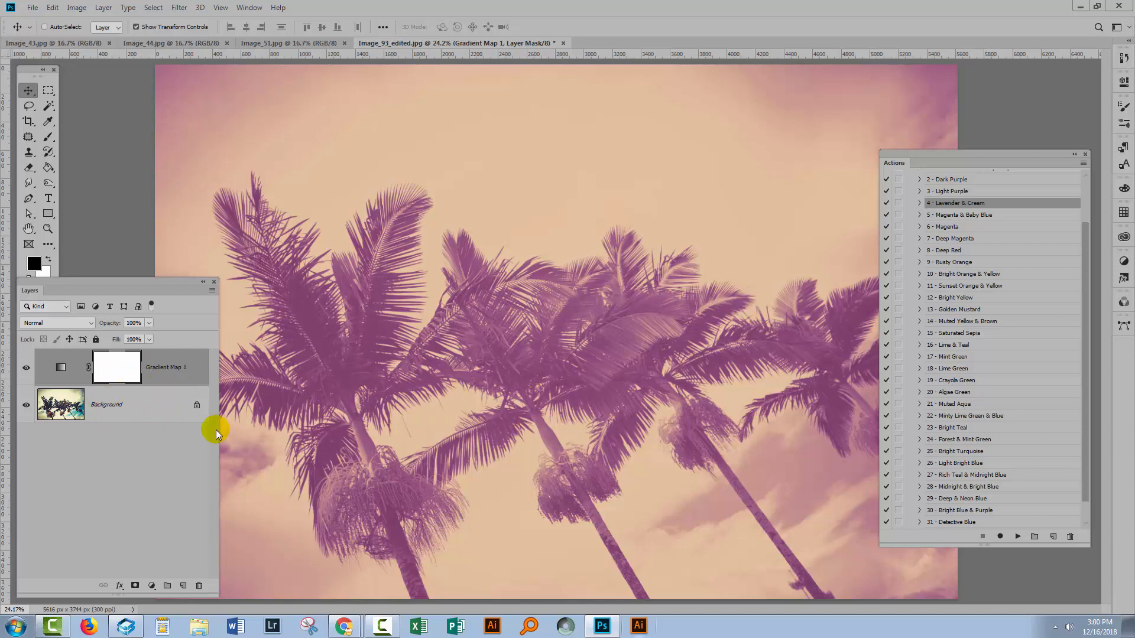
drag(219, 431, 203, 431)
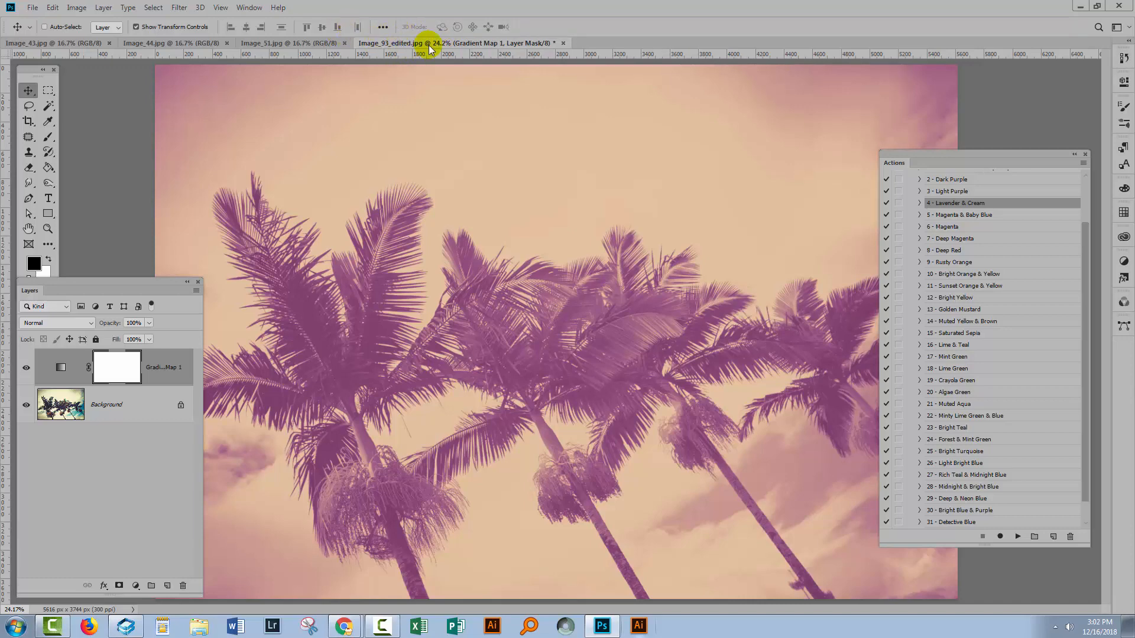
- Revert Image_93_edited.jpg to its last saved state, removing the duotone effect
click(32, 7)
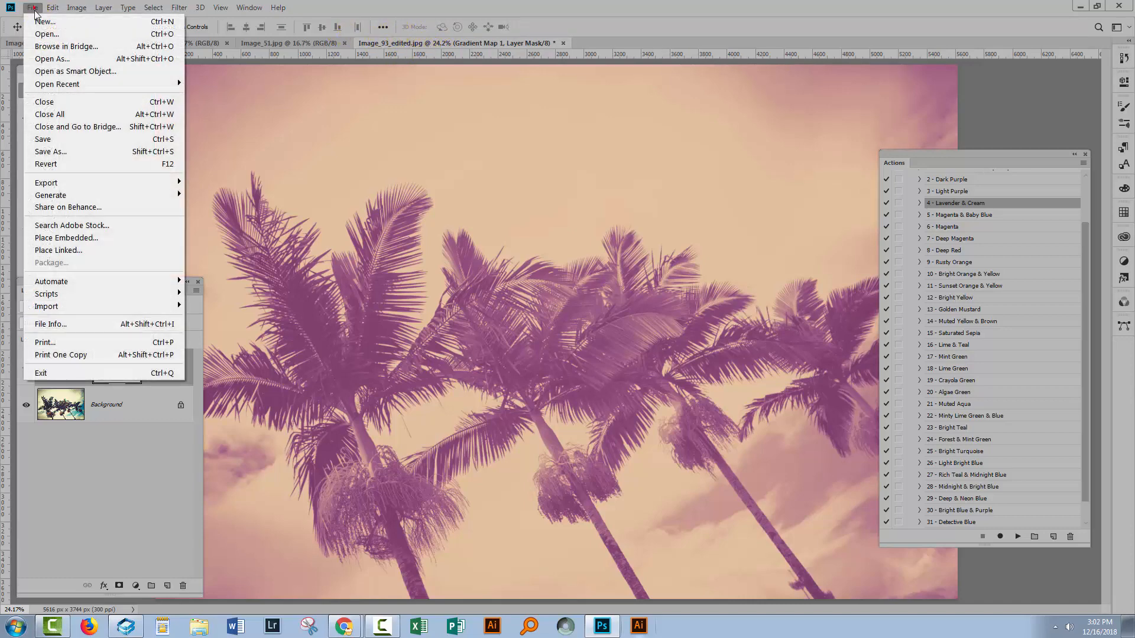
click(58, 164)
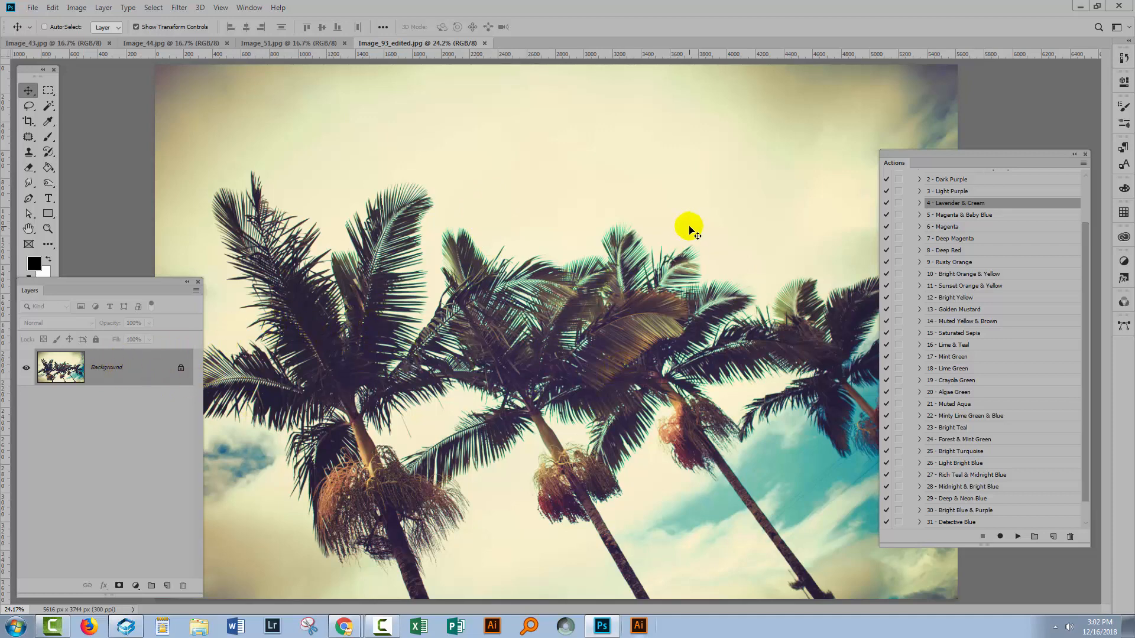
- Try the 14 - Muted Yellow & Brown action on Image_93_edited.jpg and revert the file to its last saved state
click(940, 322)
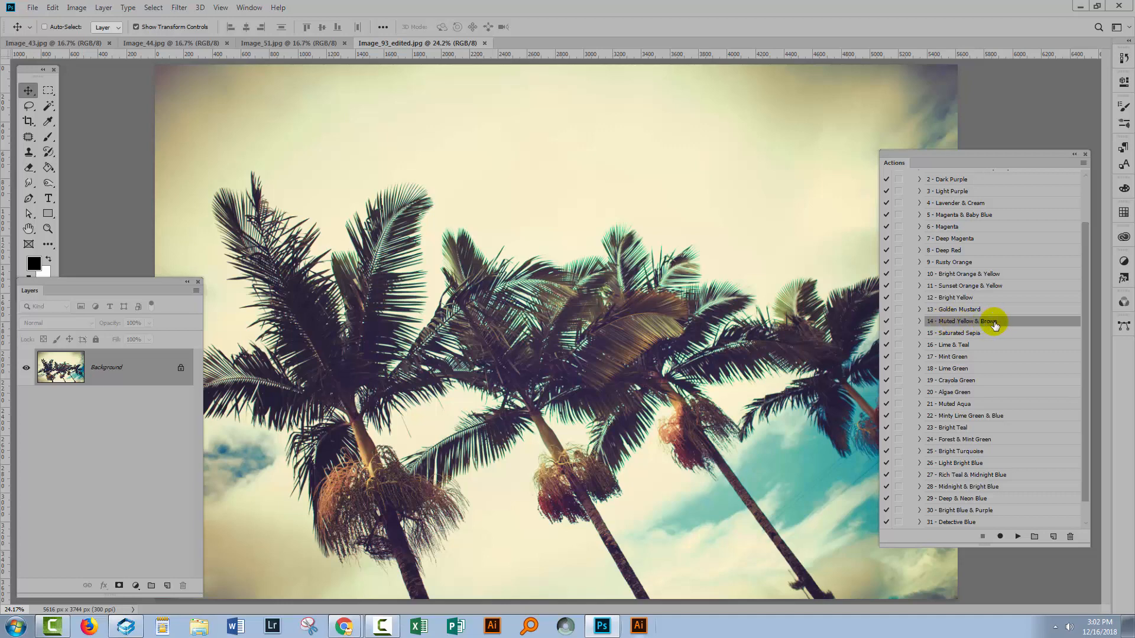
click(1015, 538)
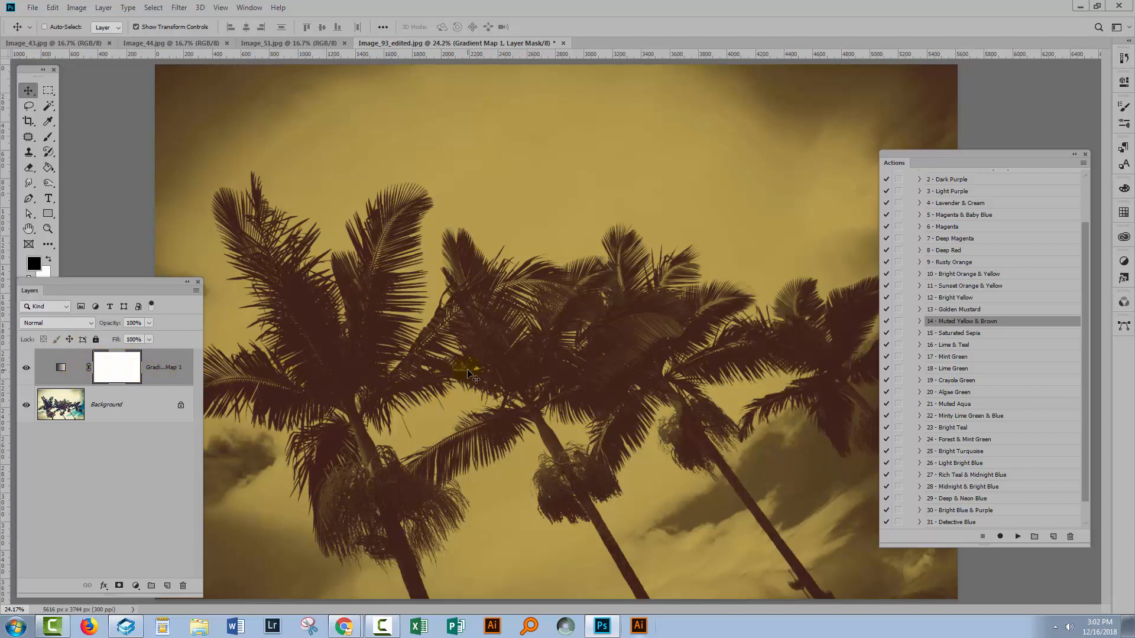
click(33, 7)
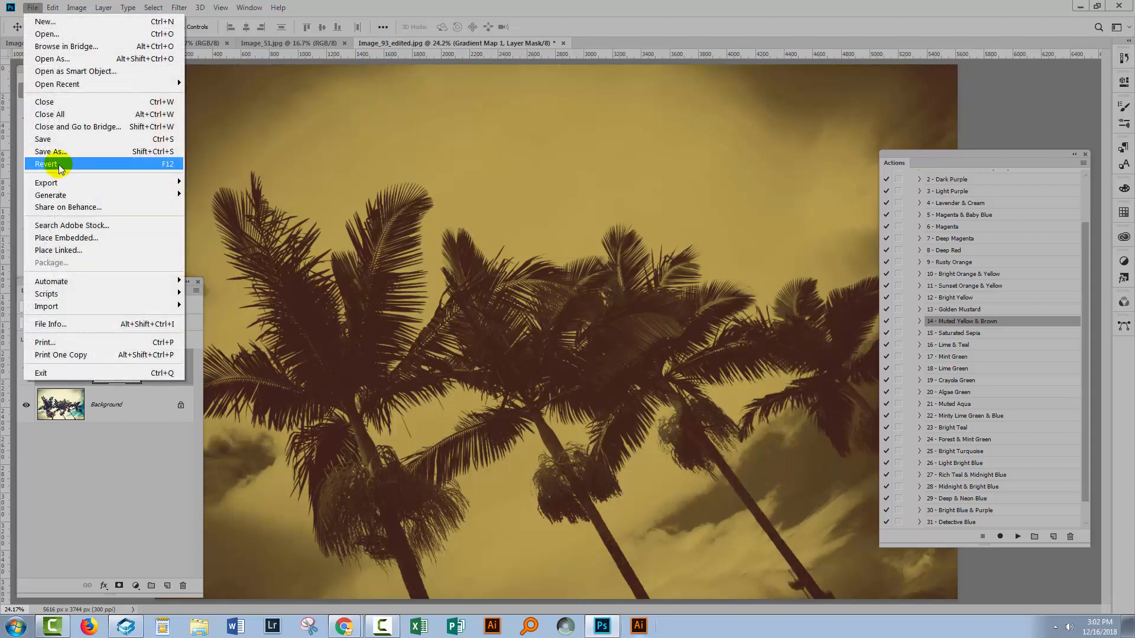
click(59, 164)
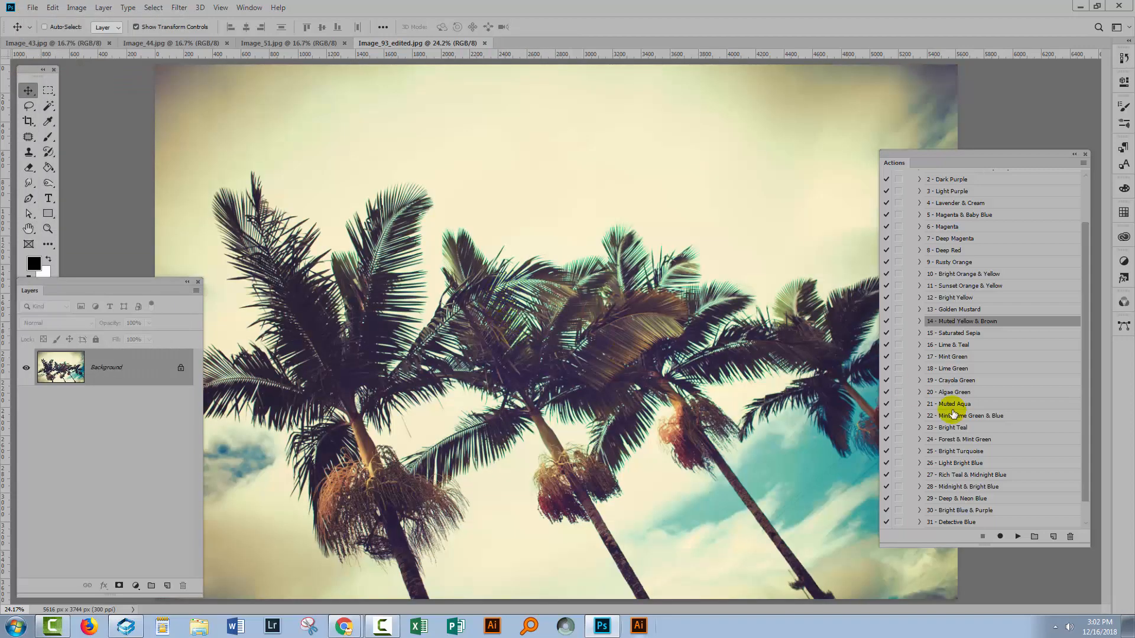
- Run the 22 - Minty Lime Green & Blue action on the palm tree photo, hide the actions list and move the layers list to the opposite side
click(979, 418)
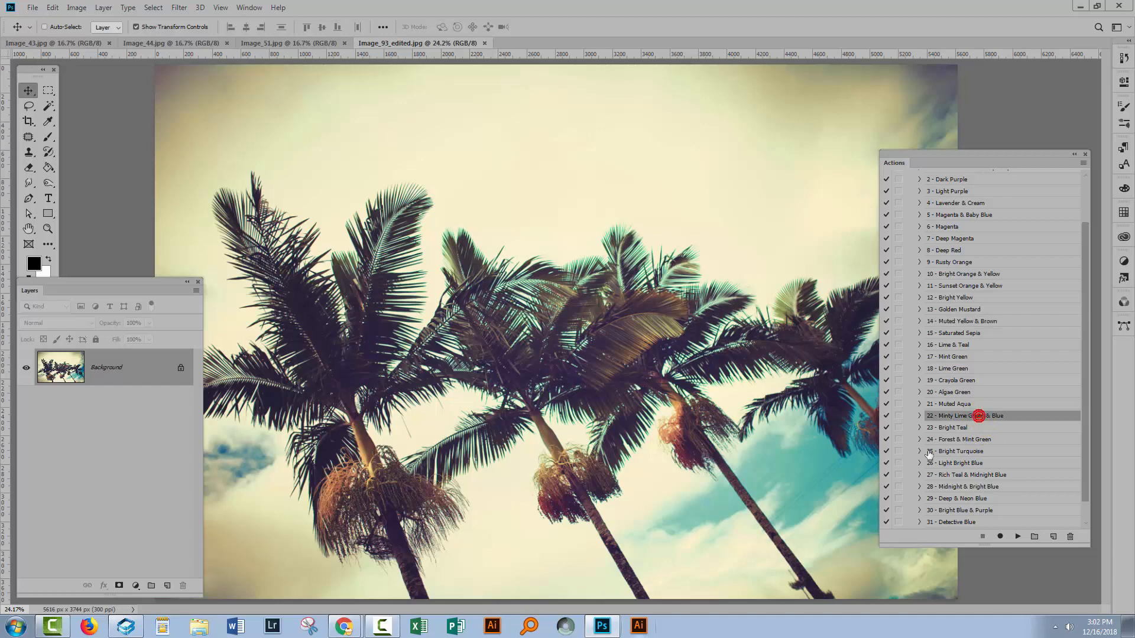
click(1018, 536)
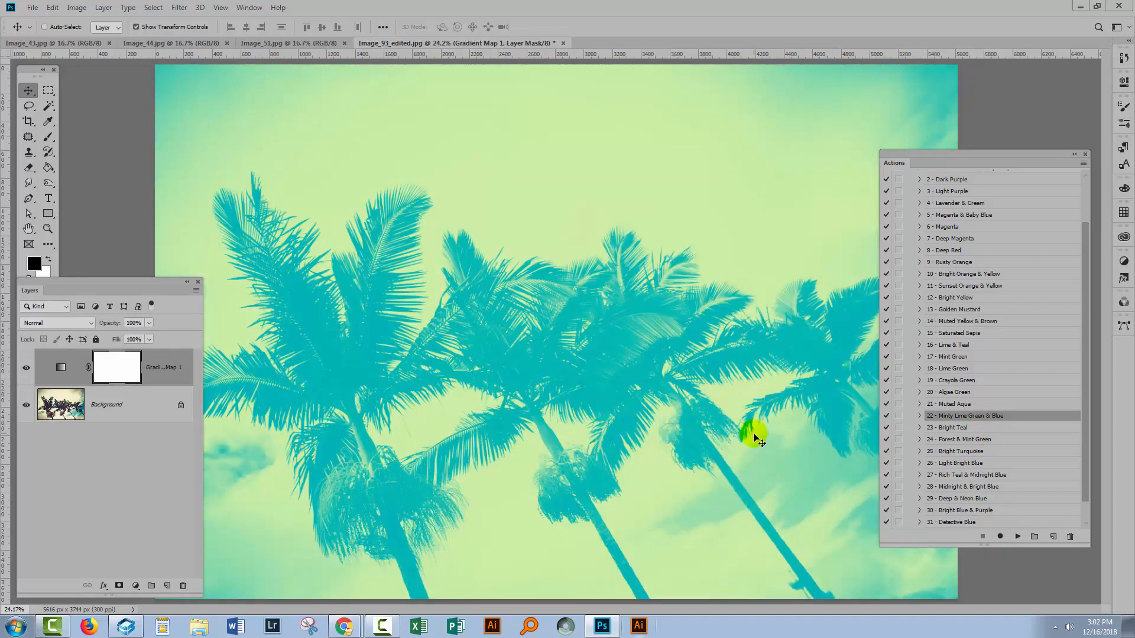
click(1086, 155)
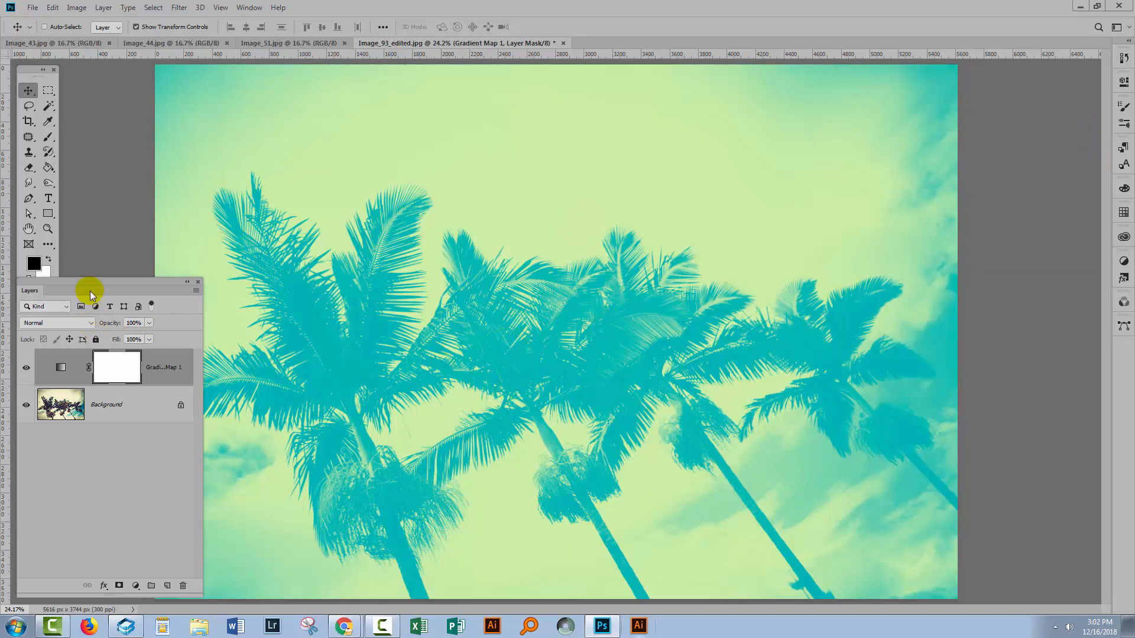
drag(90, 291, 984, 232)
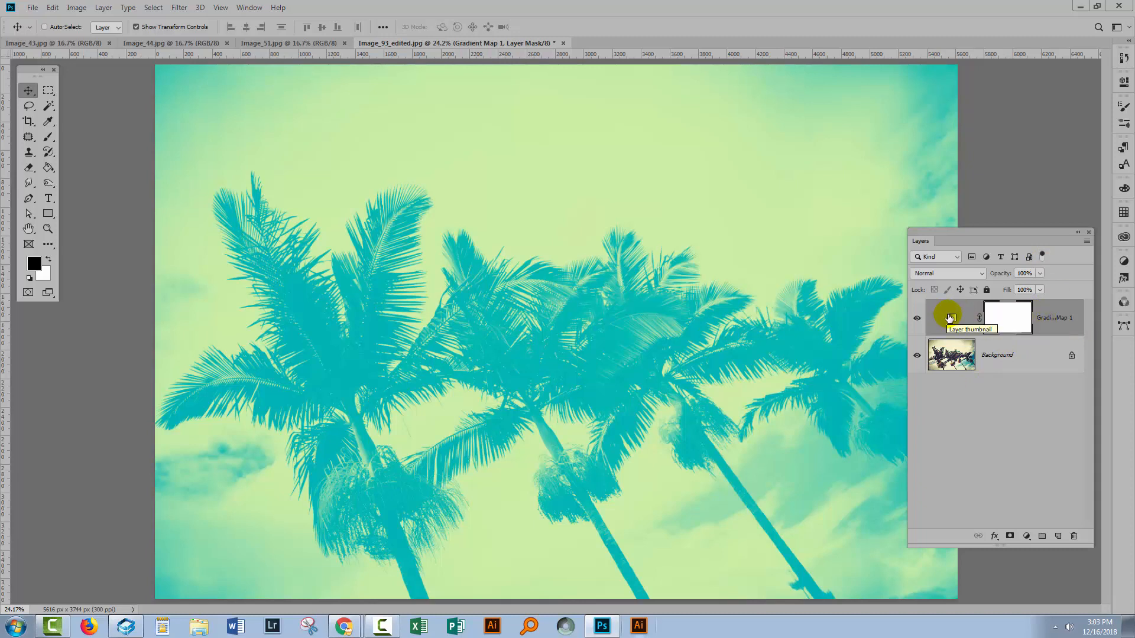
- Switch to the bridge photo Image_51.jpg, run the 30 - Bright Blue & Purple action on it and close the actions list
click(299, 43)
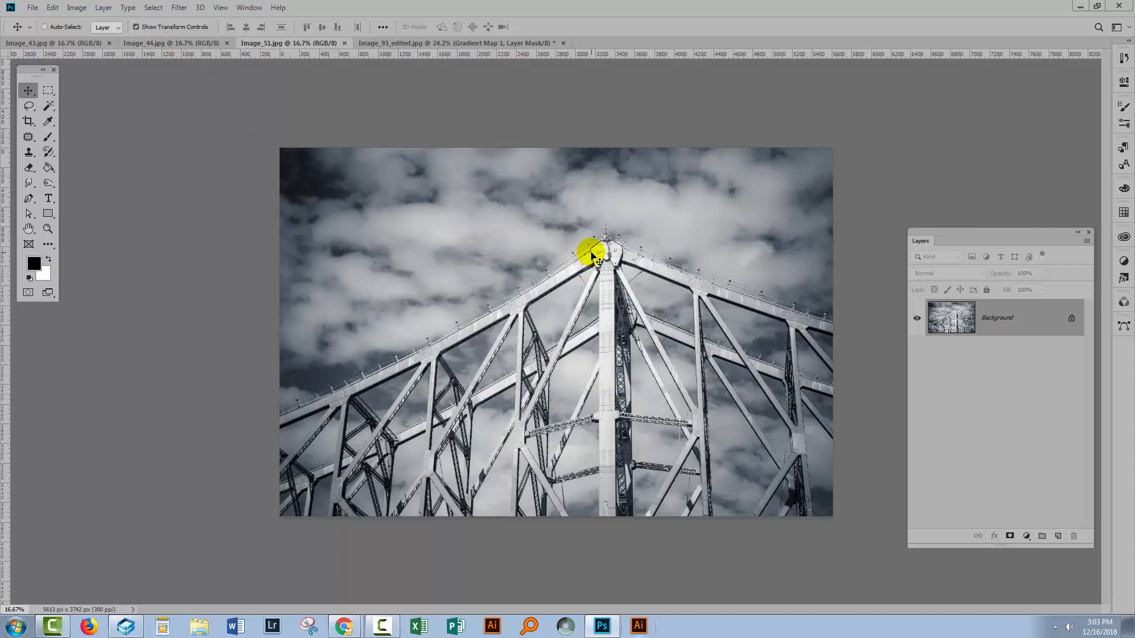
key(ctrl+0)
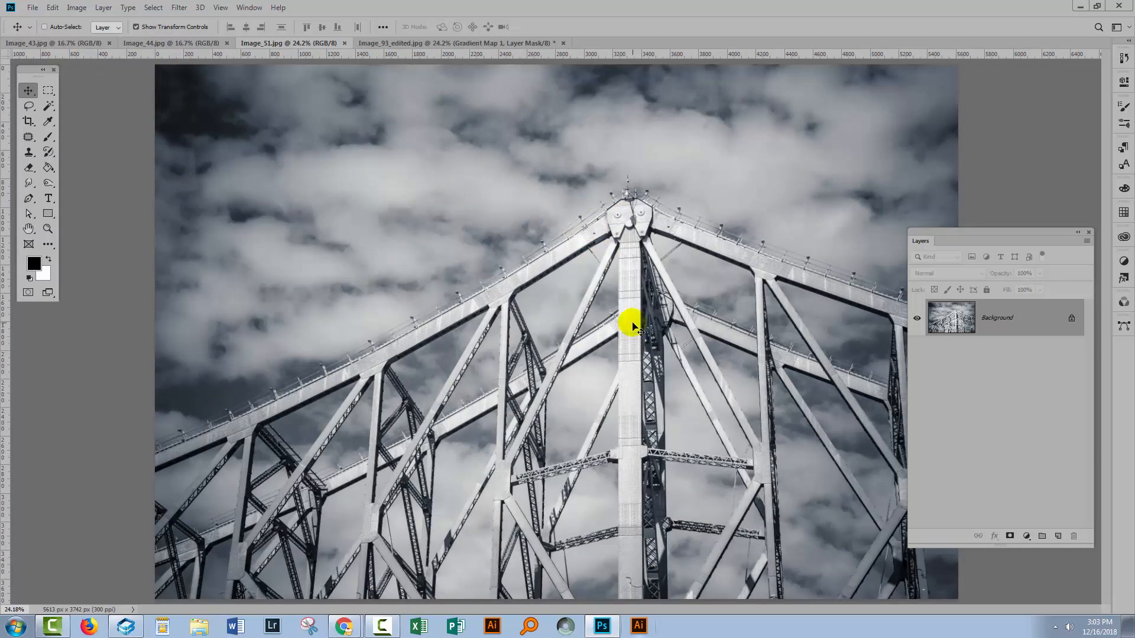
click(249, 8)
click(277, 96)
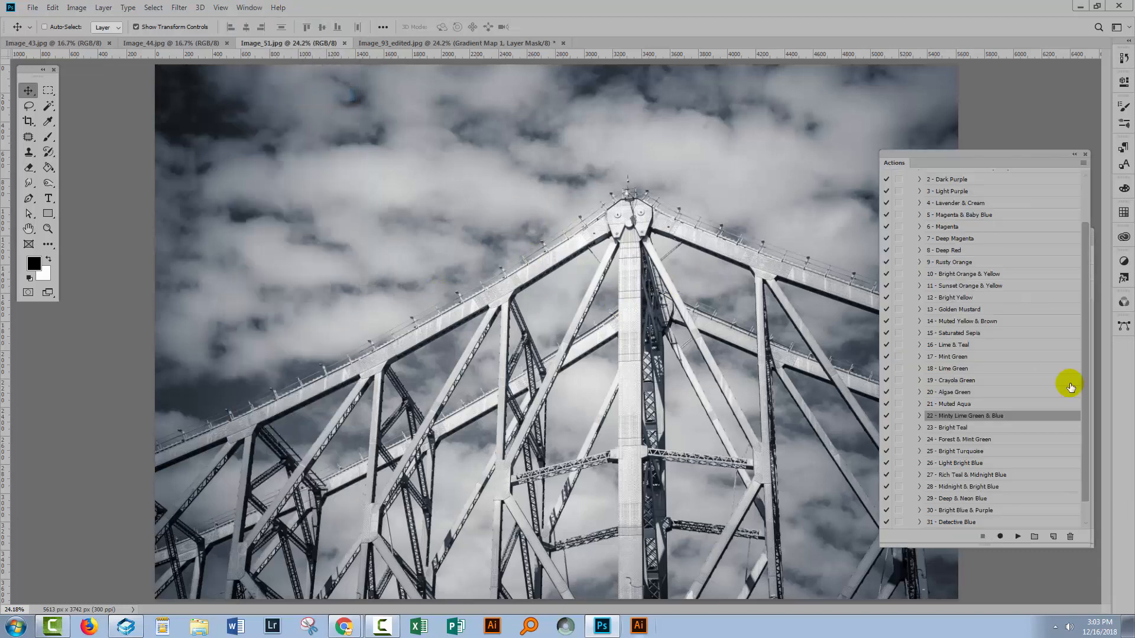
scroll(1087, 442, down, 2)
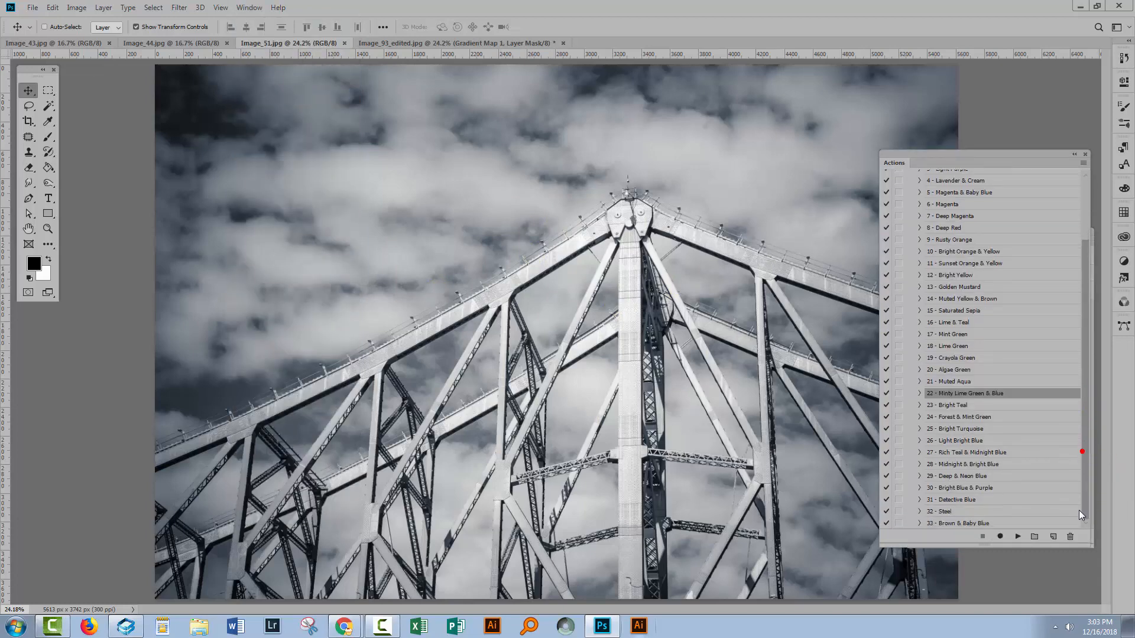
click(949, 489)
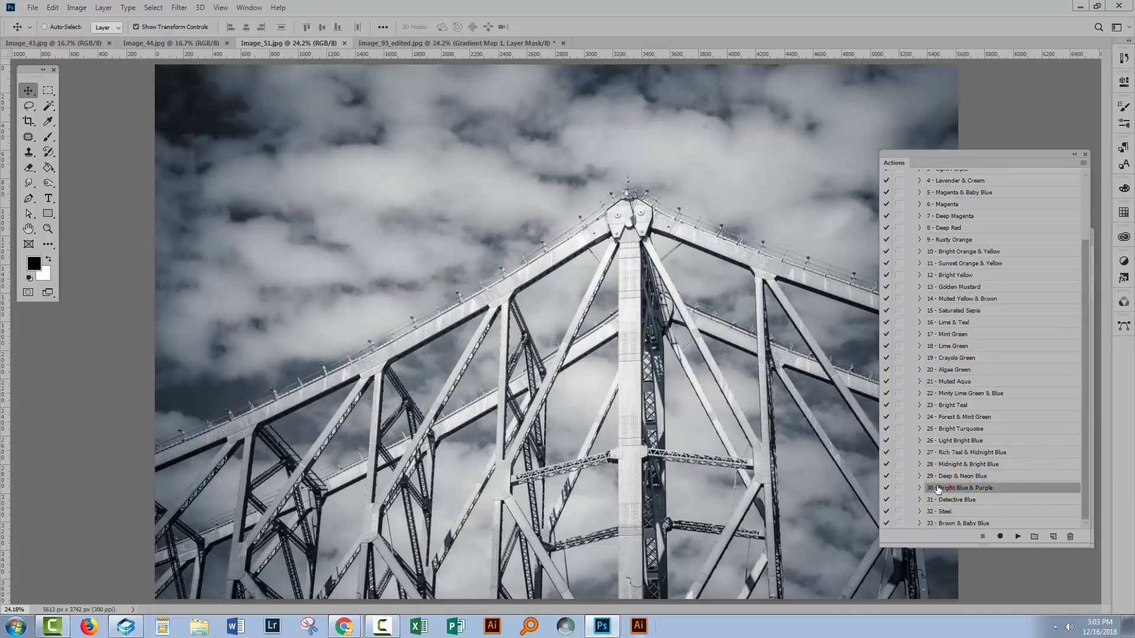
click(1017, 537)
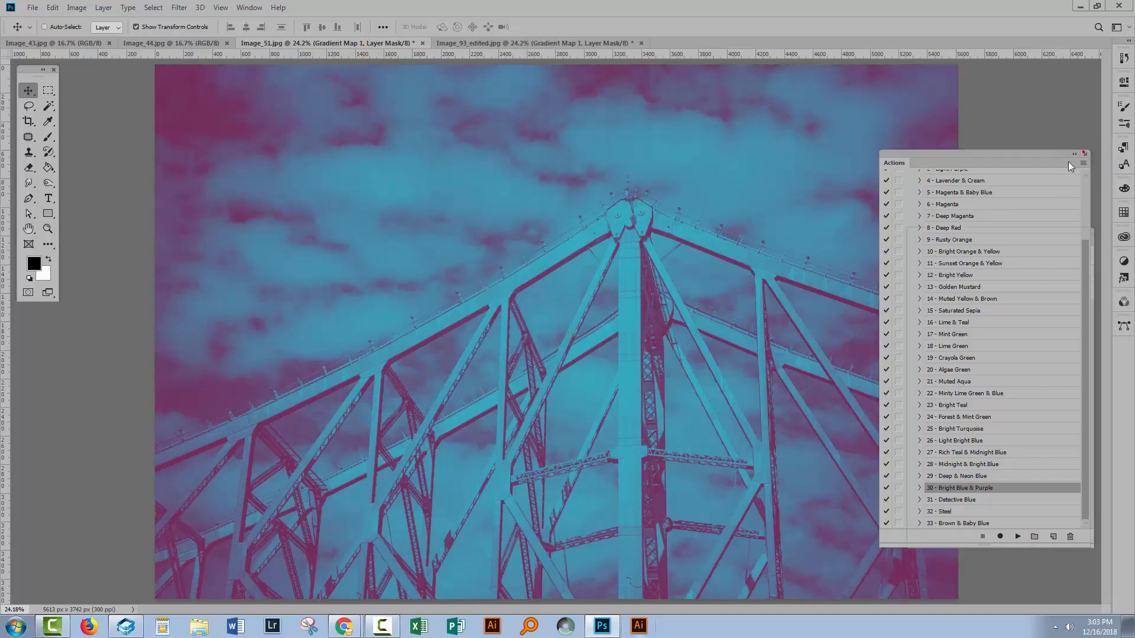
click(1085, 155)
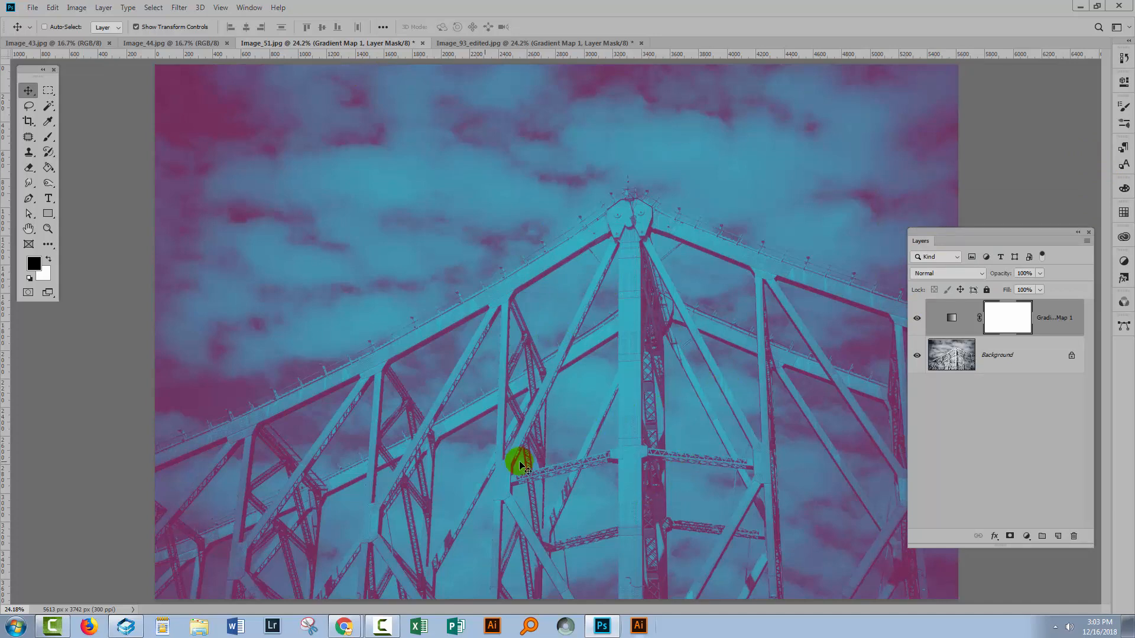